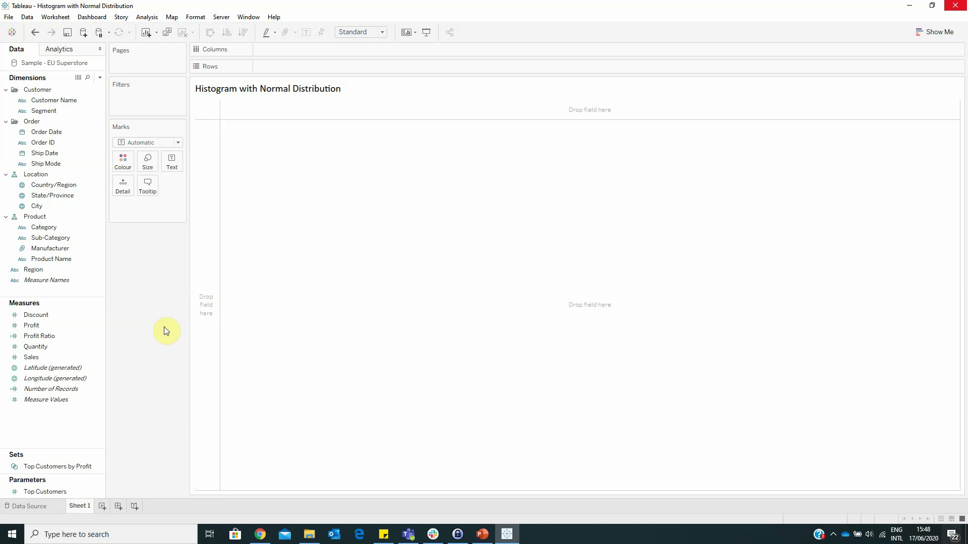
Create a calculated field 'Customer Count' with the formula COUNTD([Customer Name]).
{"action": "left_click", "coordinate": [99, 78]}
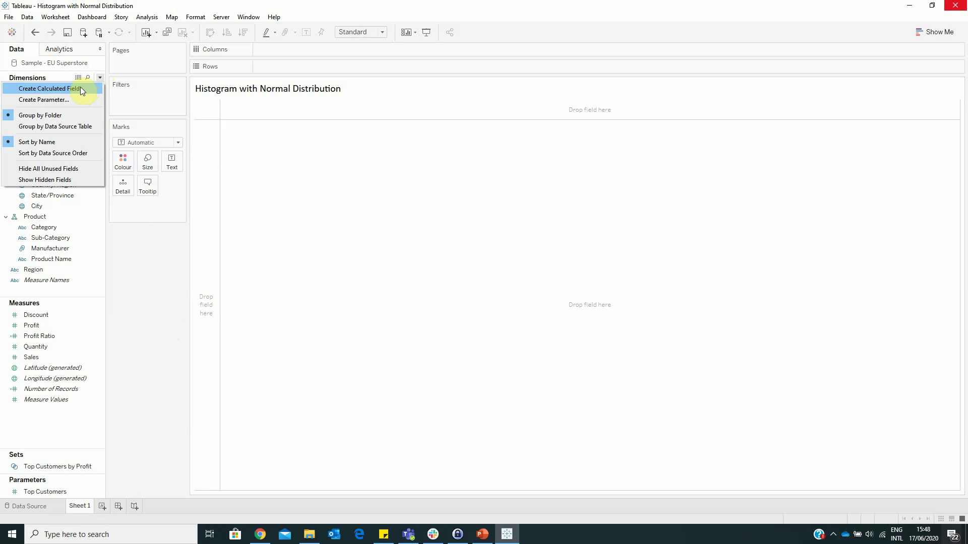
{"action": "left_click", "coordinate": [80, 88]}
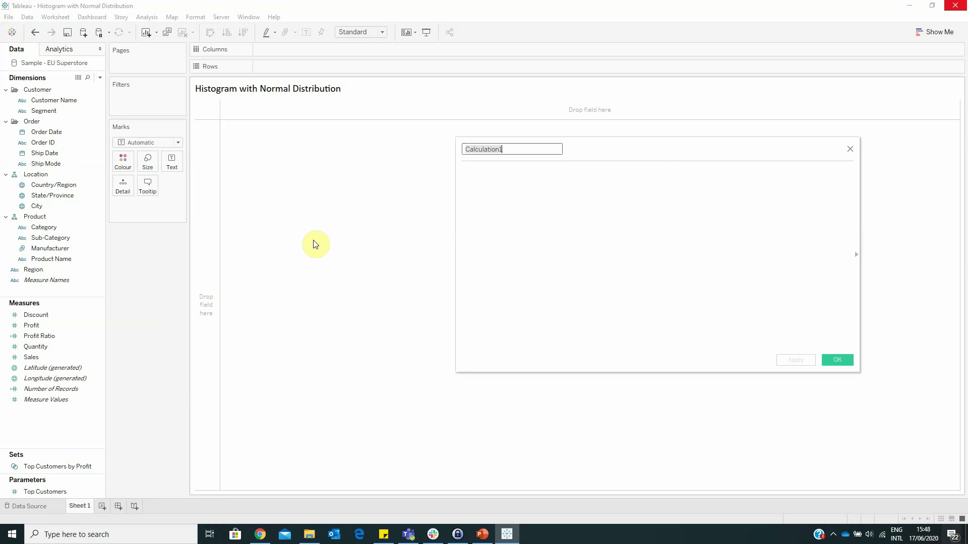
{"action": "type", "text": "Customer Count"}
{"action": "key", "text": "Tab"}
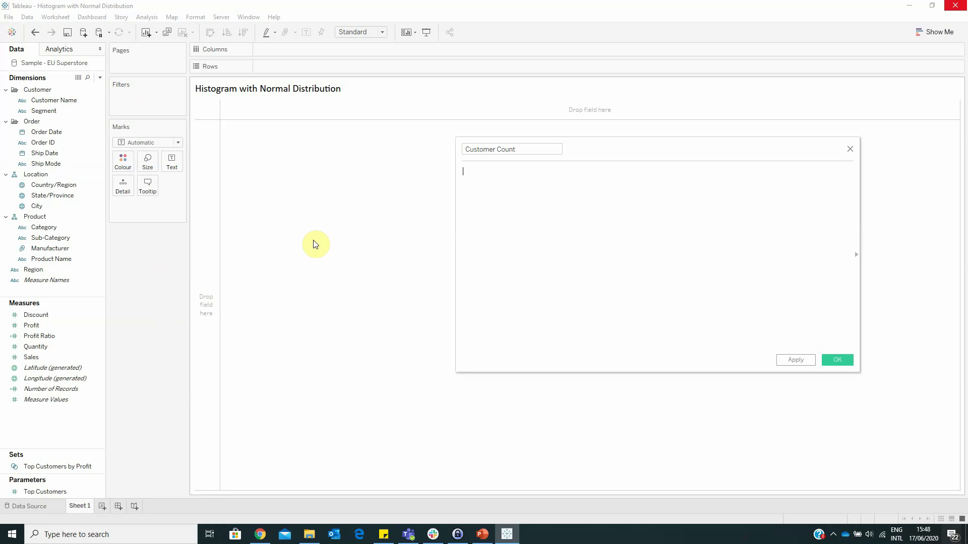
{"action": "type", "text": "COUNTD(custom"}
{"action": "key", "text": "Return"}
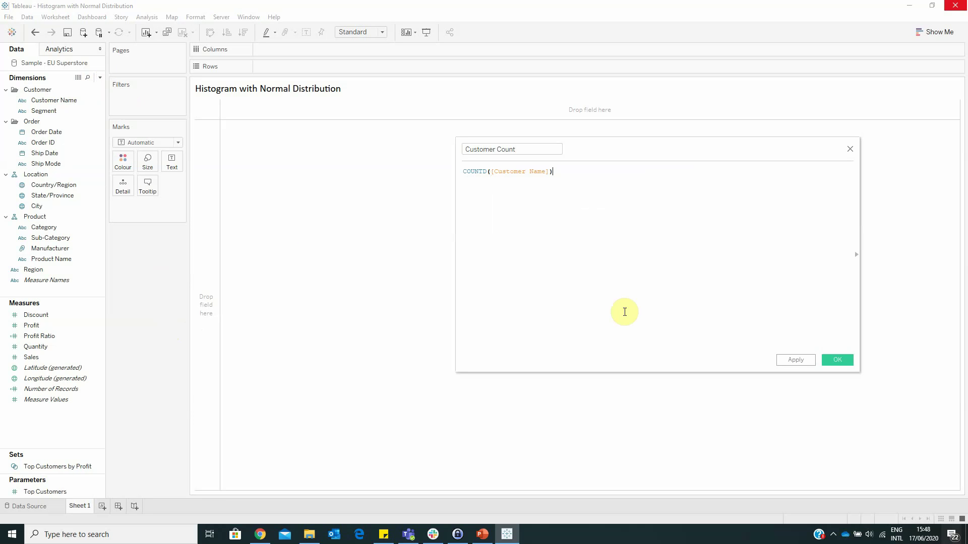
{"action": "left_click", "coordinate": [835, 359]}
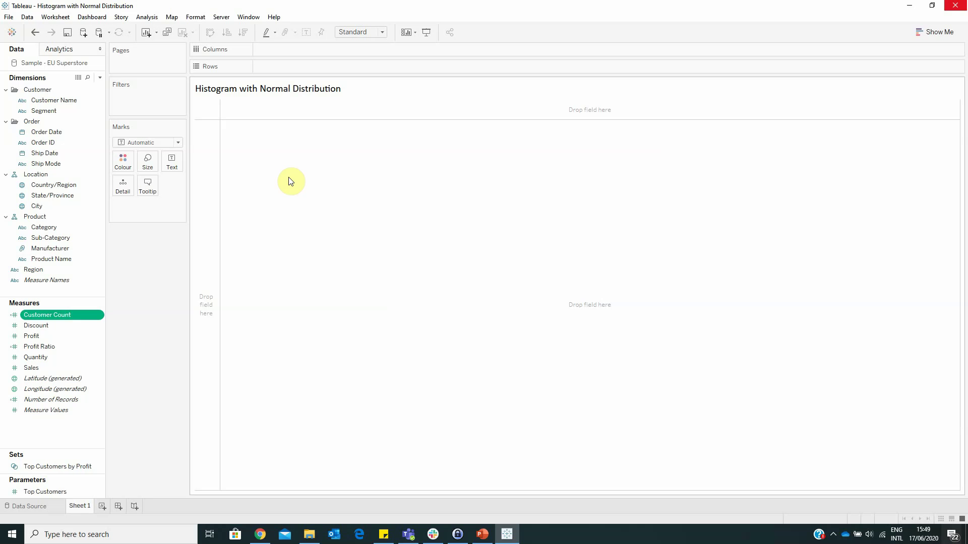
Create a calculated field 'Sales by Customers' defined as {fixed [Customer Name]:sum([Sales])}.
{"action": "left_click", "coordinate": [100, 77]}
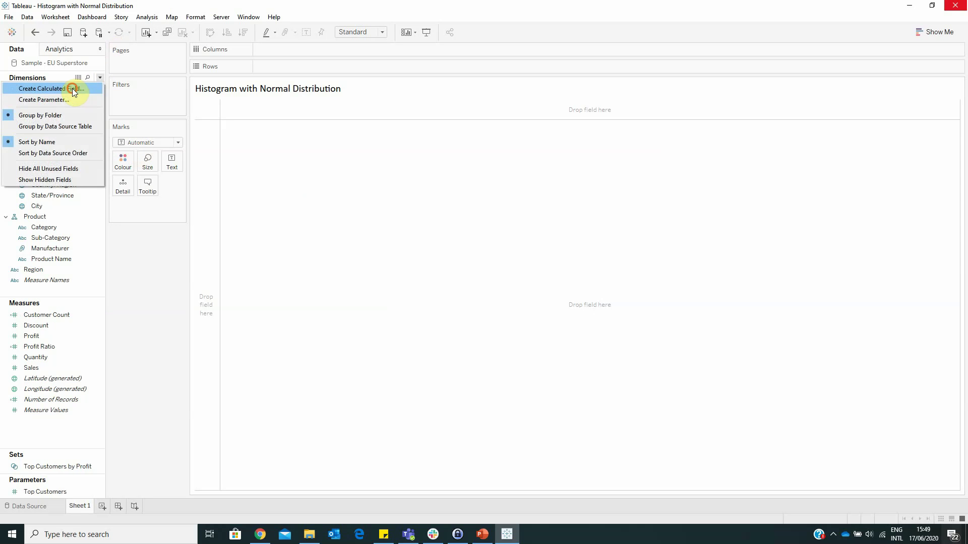
{"action": "left_click", "coordinate": [72, 89]}
{"action": "left_click", "coordinate": [555, 249]}
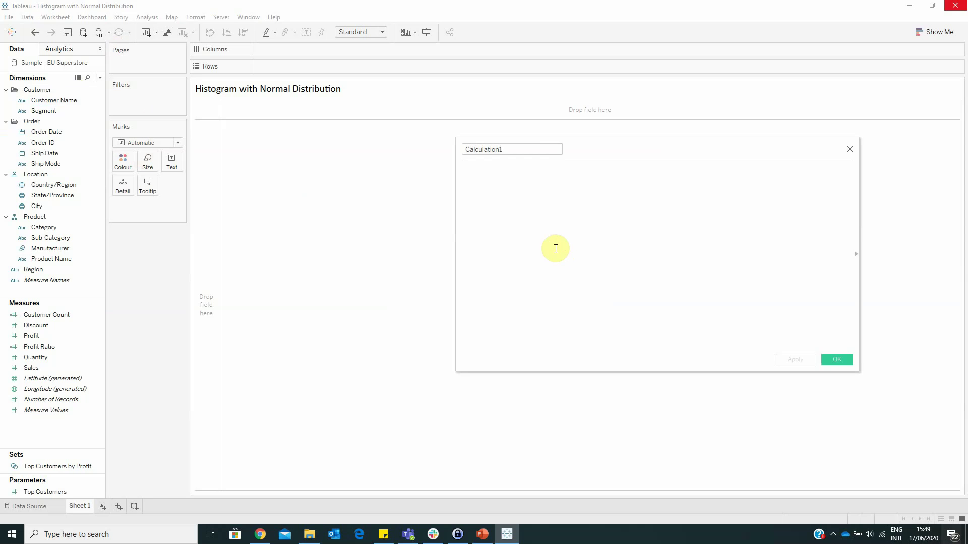
{"action": "type", "text": "{fixed custome"}
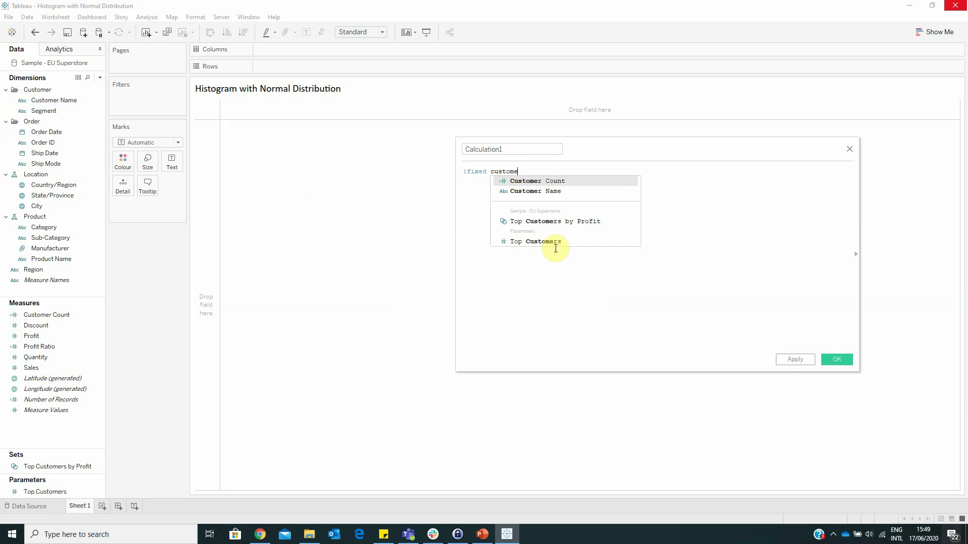
{"action": "type", "text": "rs"}
{"action": "key", "text": "BackSpace"}
{"action": "left_click", "coordinate": [555, 191]}
{"action": "type", "text": ":sum("}
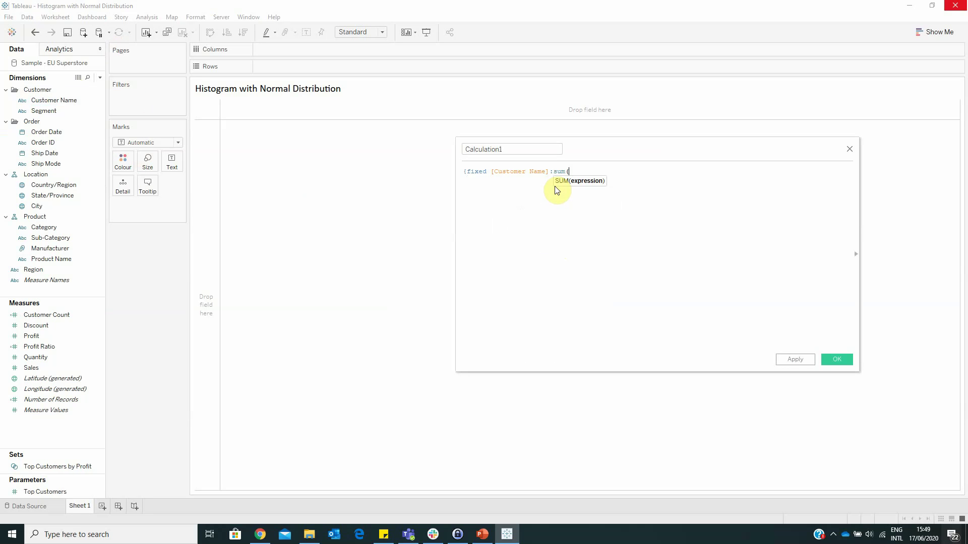
{"action": "type", "text": "[Sales])}"}
{"action": "left_click", "coordinate": [519, 149]}
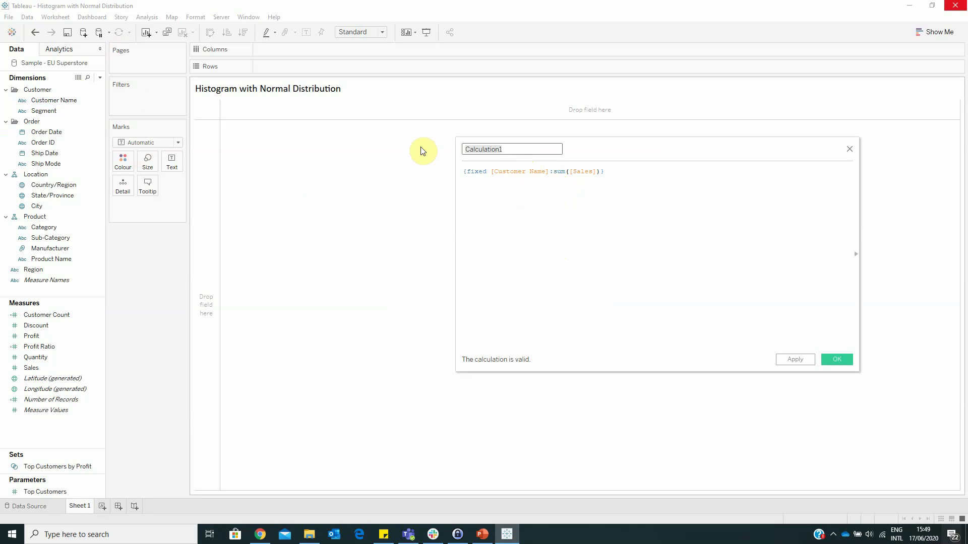
{"action": "type", "text": "Sales by Customers"}
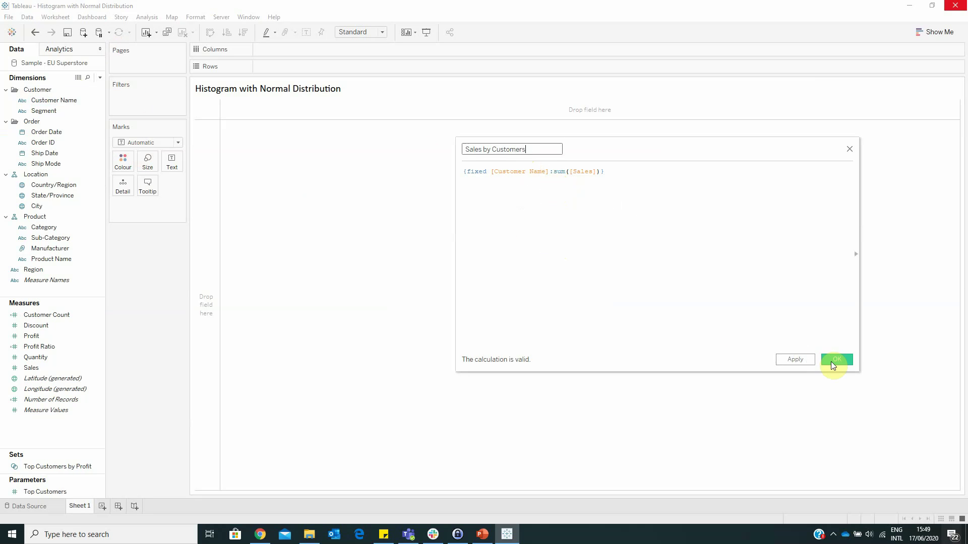
{"action": "left_click", "coordinate": [833, 360]}
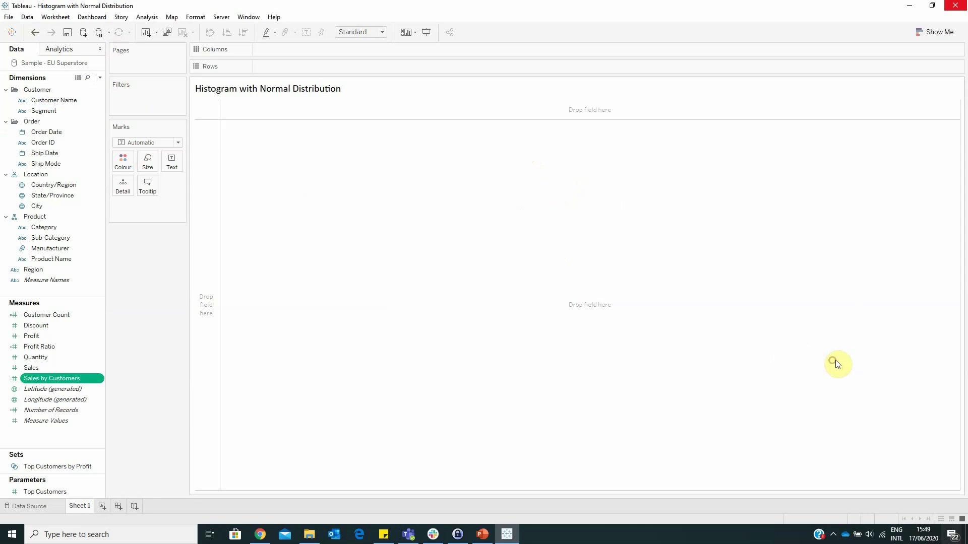
Create a calculated field 'Mean' with the formula {avg([Sales by Customers])}.
{"action": "left_click", "coordinate": [102, 79]}
{"action": "left_click", "coordinate": [71, 91]}
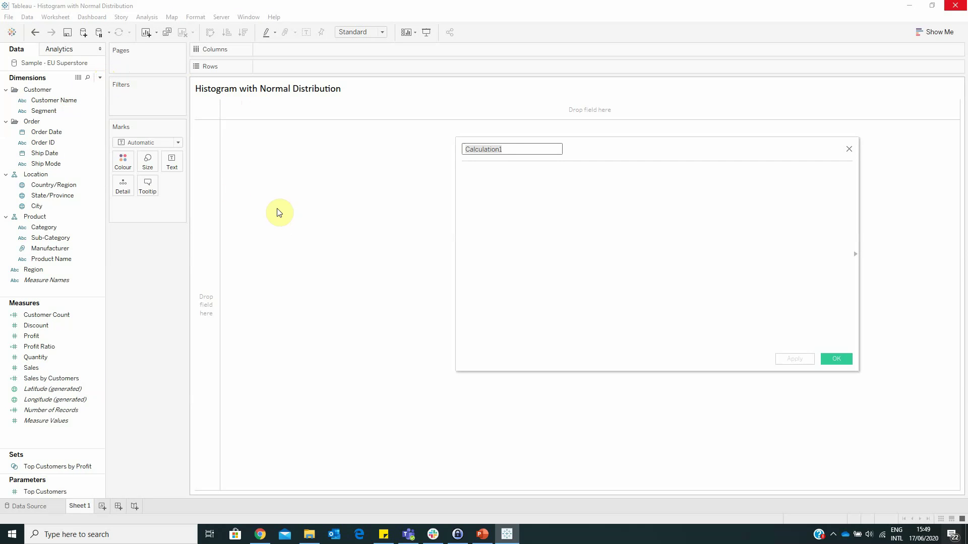
{"action": "type", "text": "Mean"}
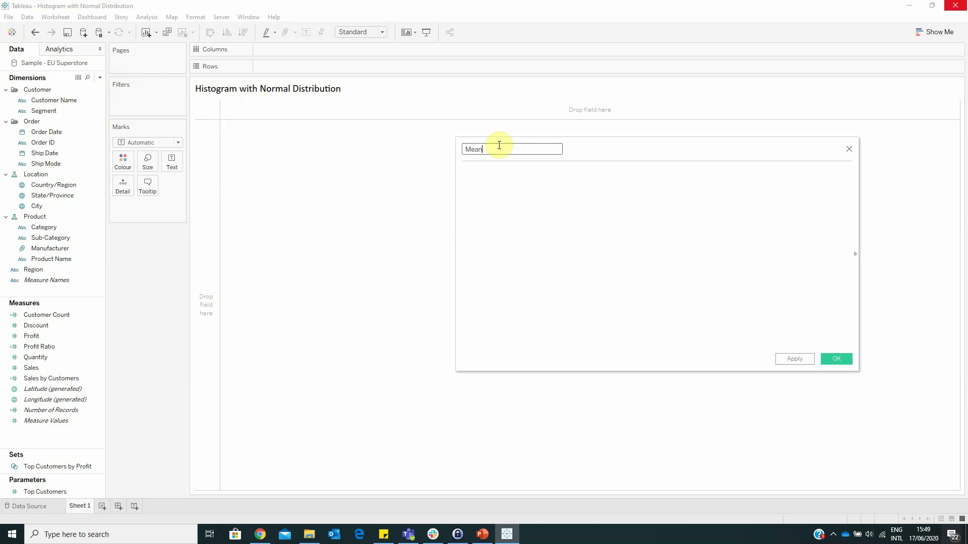
{"action": "type", "text": "{avg"}
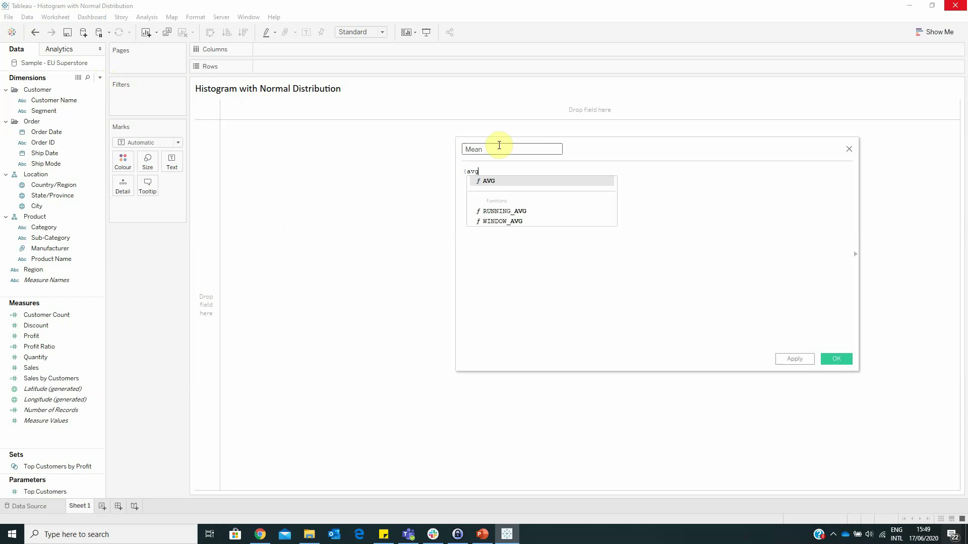
{"action": "type", "text": "([sales"}
{"action": "key", "text": "Down"}
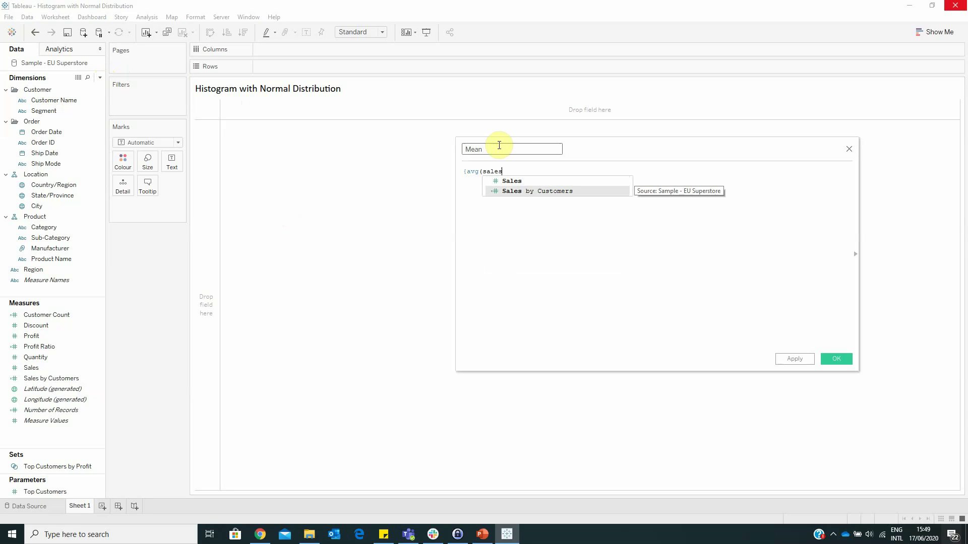
{"action": "key", "text": "Return"}
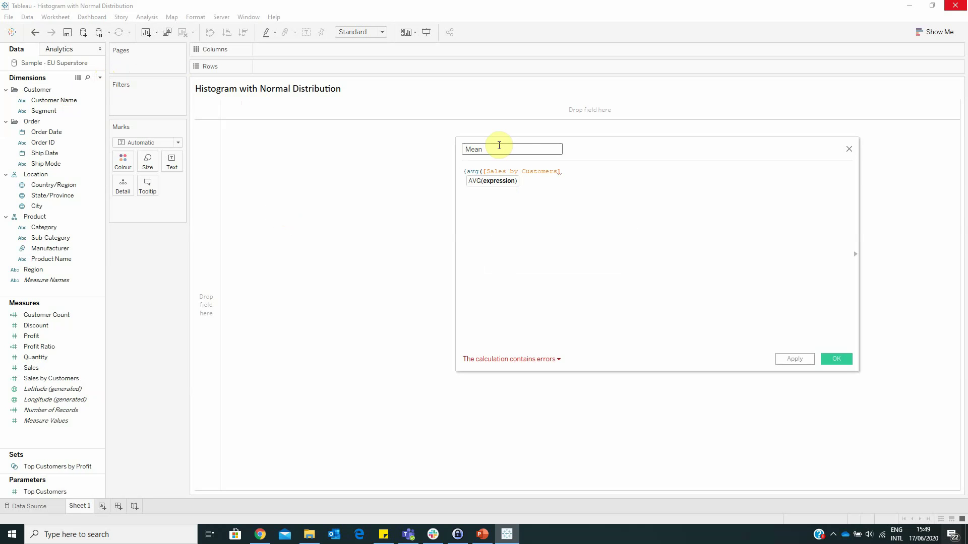
{"action": "type", "text": ")}"}
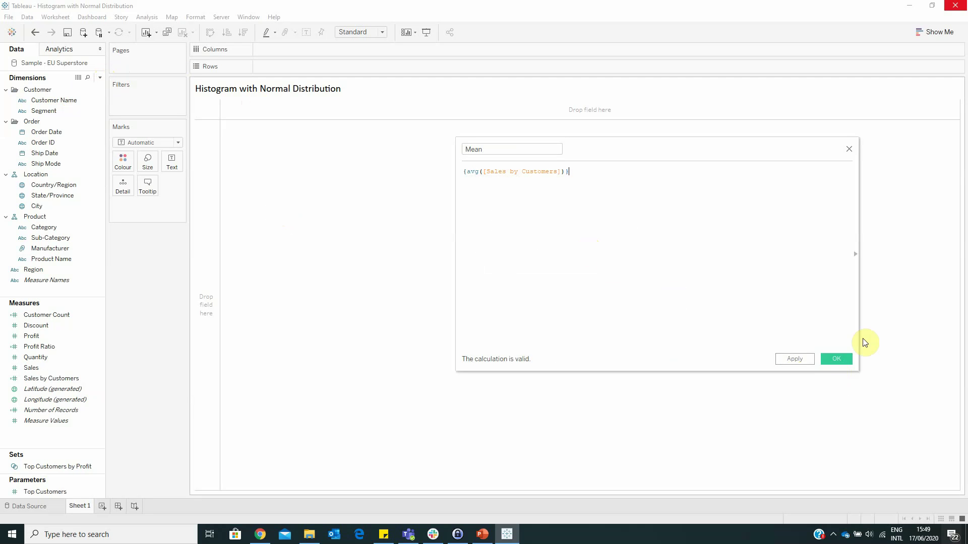
{"action": "left_click", "coordinate": [837, 359]}
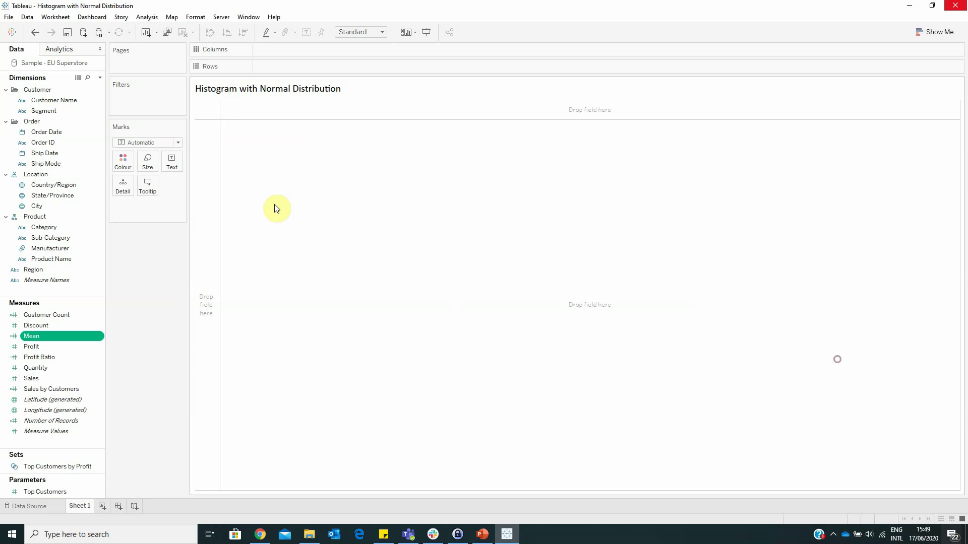
Create a calculated field 'Standard Deviation' with the formula {STDEV([Sales by Customers])}.
{"action": "left_click", "coordinate": [101, 78]}
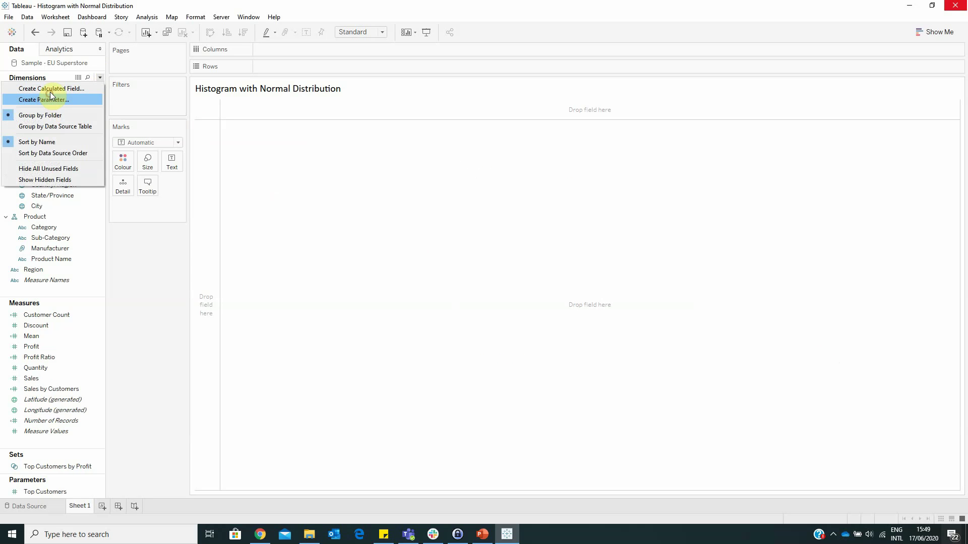
{"action": "left_click", "coordinate": [50, 91]}
{"action": "type", "text": "Standard "}
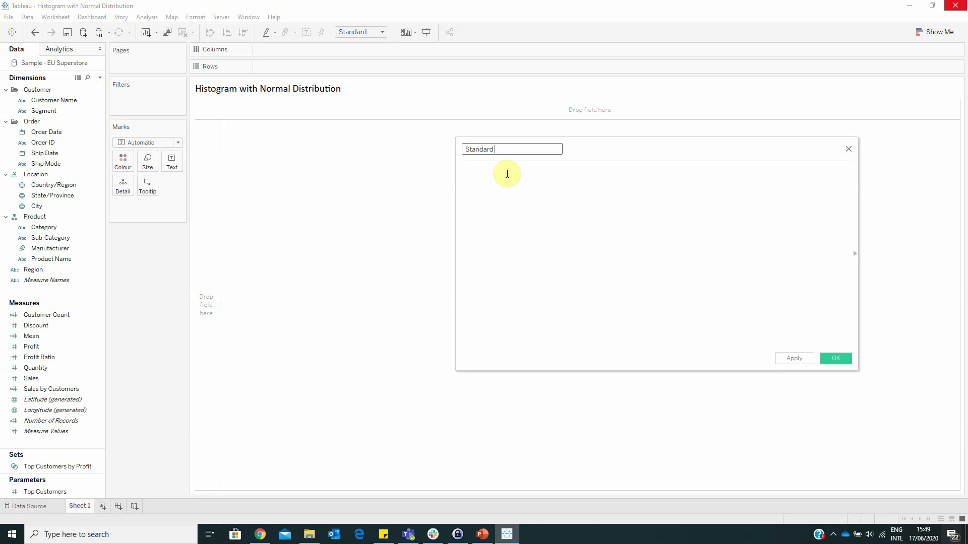
{"action": "type", "text": "Deviation"}
{"action": "left_click", "coordinate": [507, 174]}
{"action": "type", "text": "{std"}
{"action": "key", "text": "Return"}
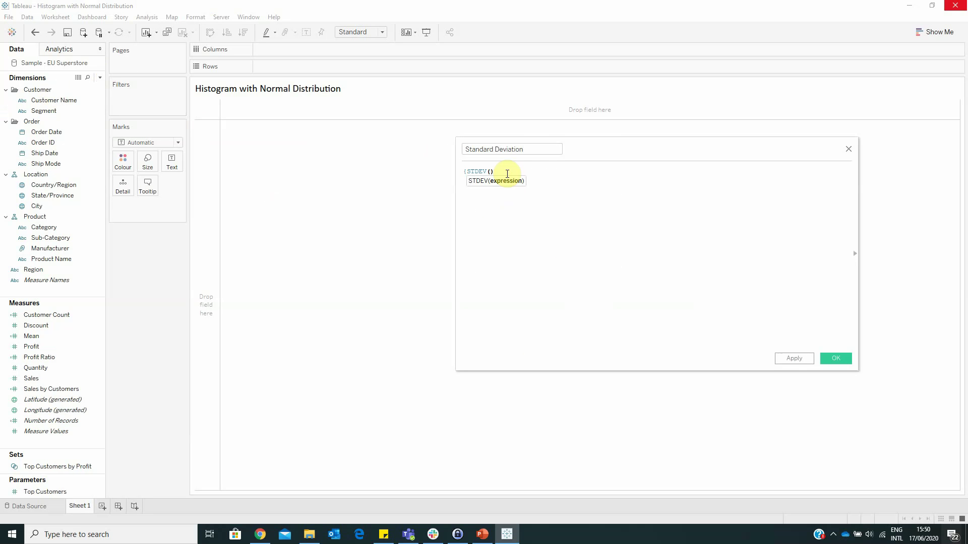
{"action": "type", "text": "sales"}
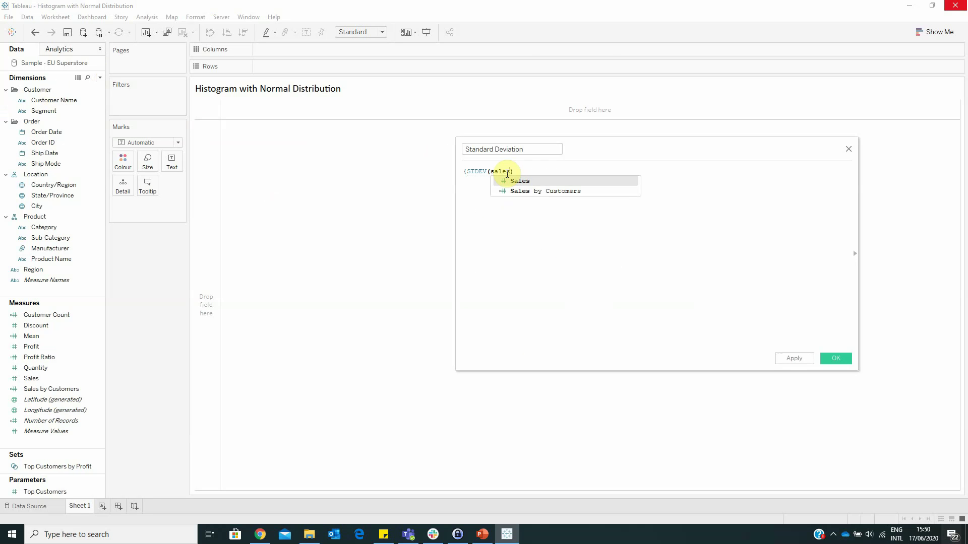
{"action": "key", "text": "Return"}
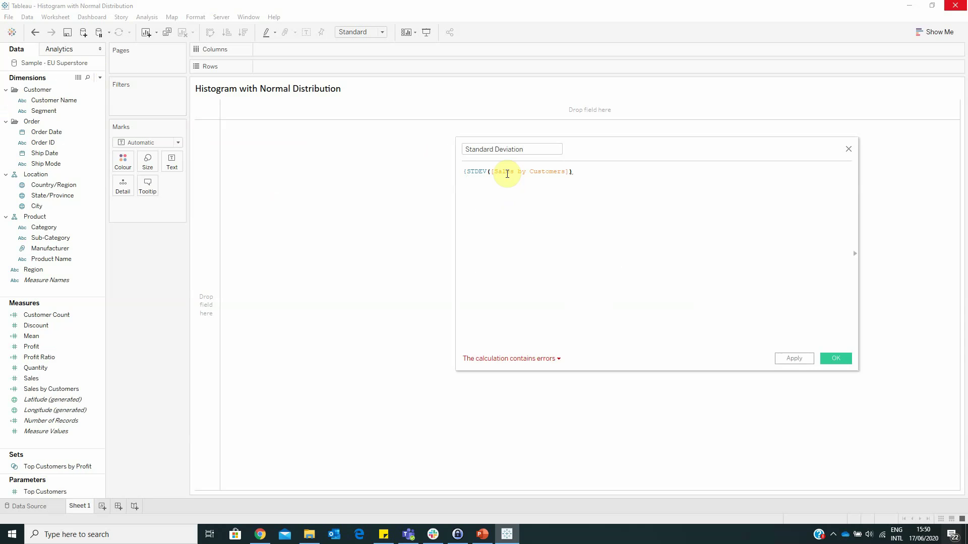
{"action": "type", "text": "}"}
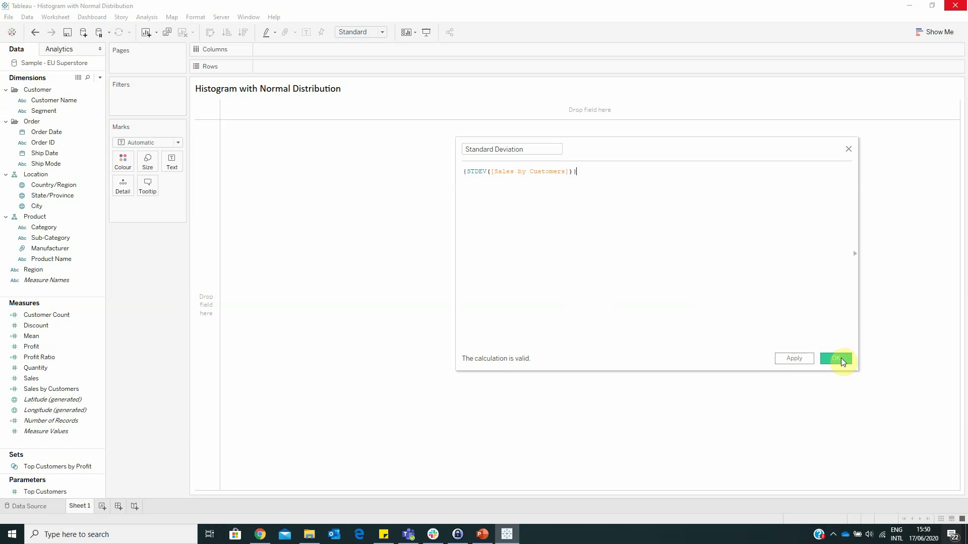
{"action": "left_click", "coordinate": [837, 359]}
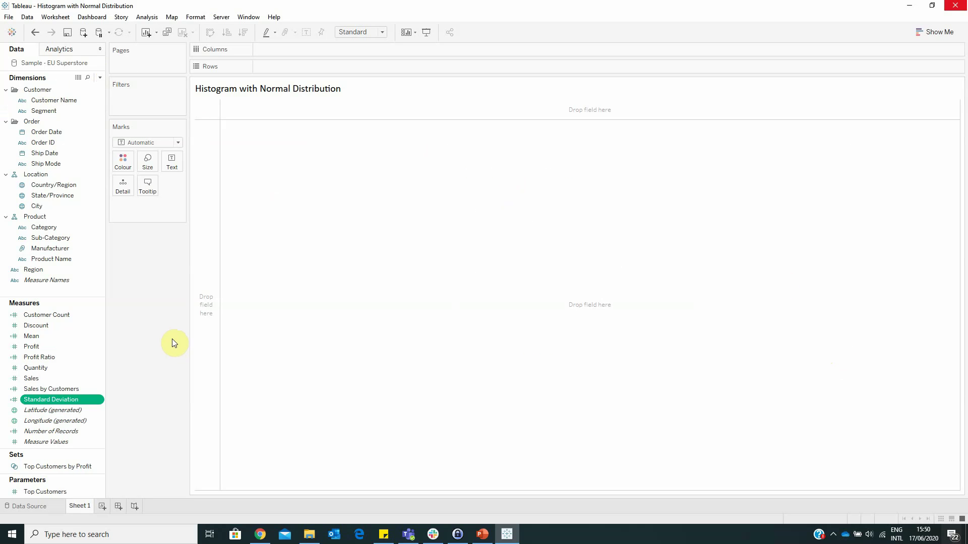
Create an Integer parameter 'Size of Sales (bins)' with current value 500.
{"action": "left_click", "coordinate": [100, 77]}
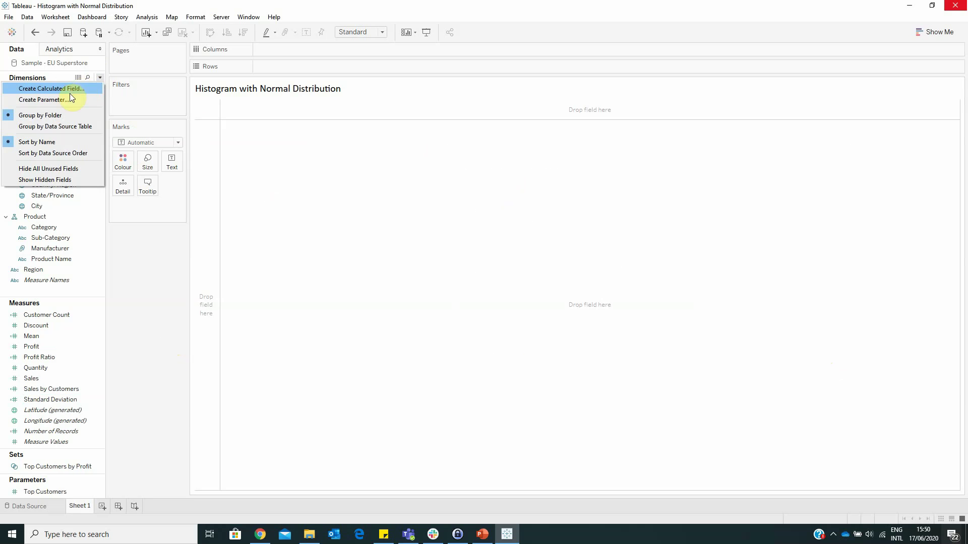
{"action": "left_click", "coordinate": [71, 99]}
{"action": "type", "text": "S"}
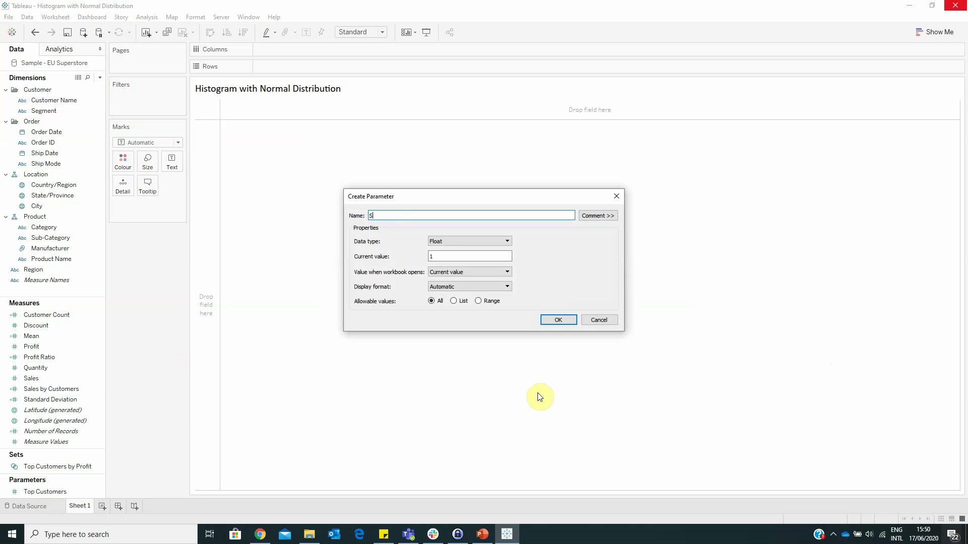
{"action": "type", "text": "ize of Sales (bins"}
{"action": "left_click", "coordinate": [441, 241]}
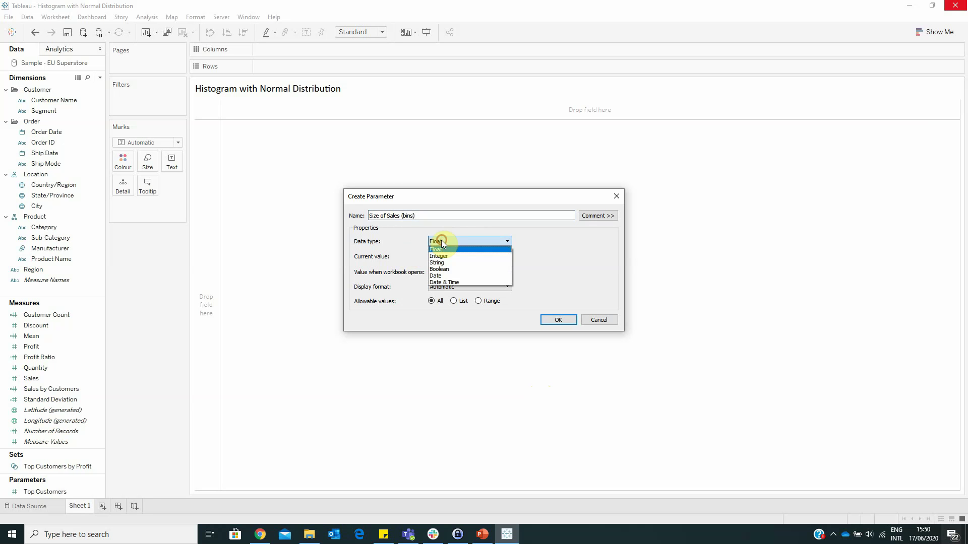
{"action": "left_click", "coordinate": [470, 257]}
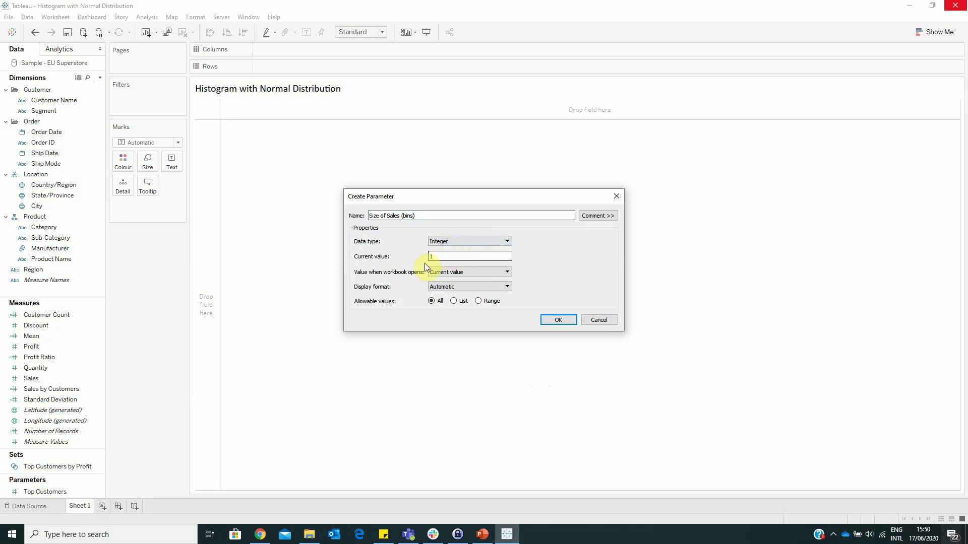
{"action": "double_click", "coordinate": [443, 257]}
{"action": "left_click", "coordinate": [559, 320]}
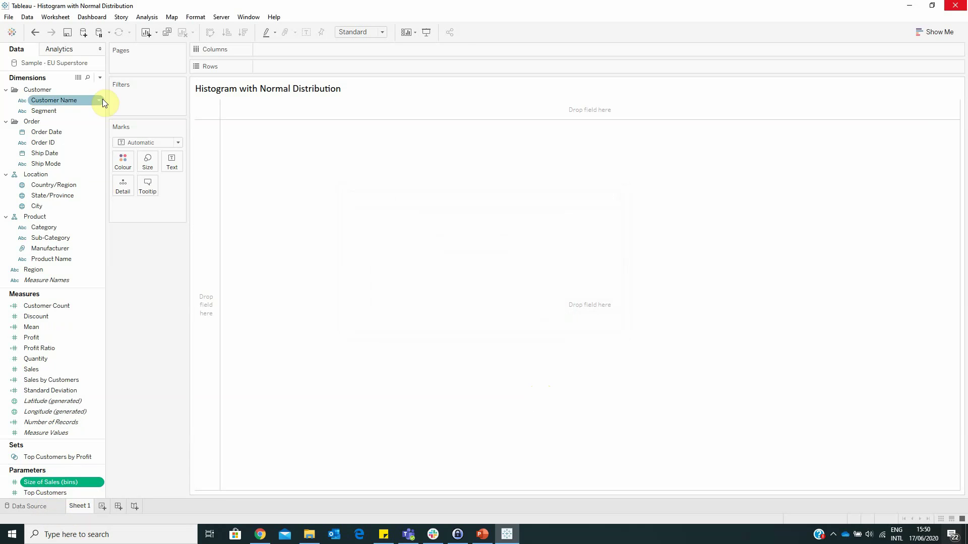
Create 'Sales(bins)' as INT([Sales by Customers]/[Size of Sales (bins)])*[Size of Sales (bins)].
{"action": "left_click", "coordinate": [101, 77]}
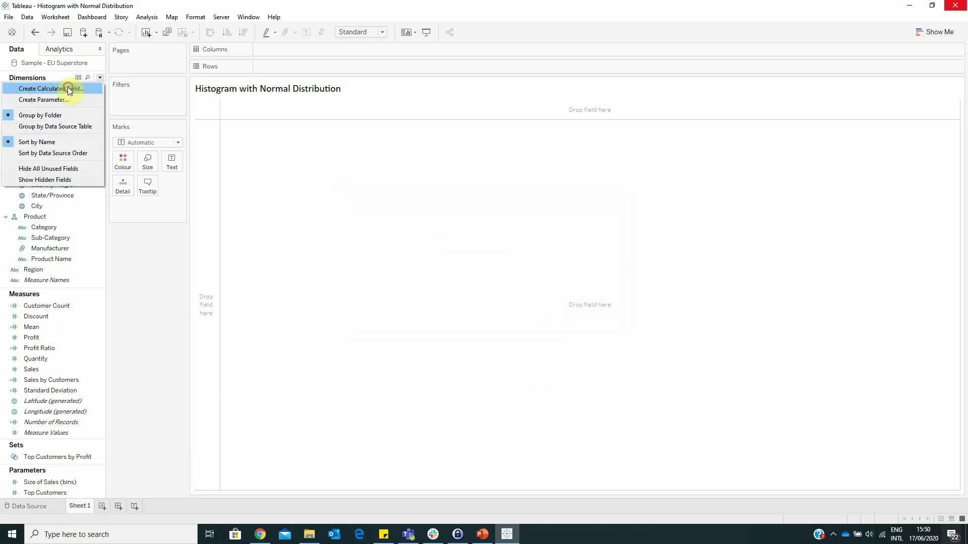
{"action": "left_click", "coordinate": [70, 88]}
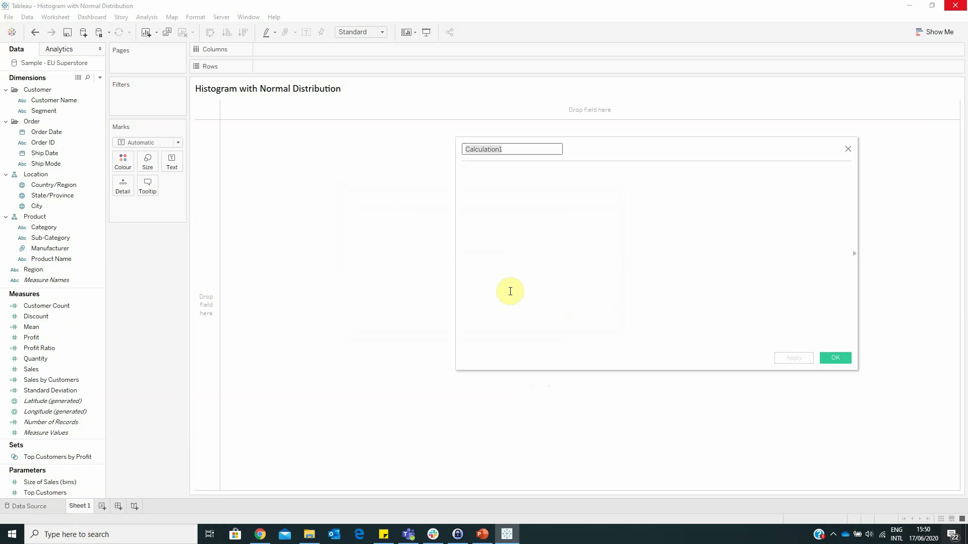
{"action": "type", "text": "Sales(bins)"}
{"action": "left_click", "coordinate": [510, 291]}
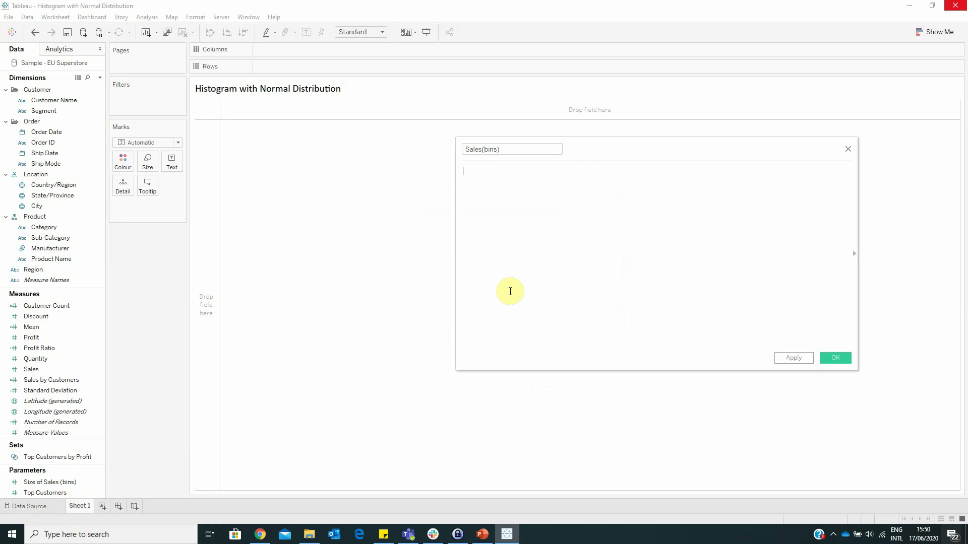
{"action": "type", "text": "int"}
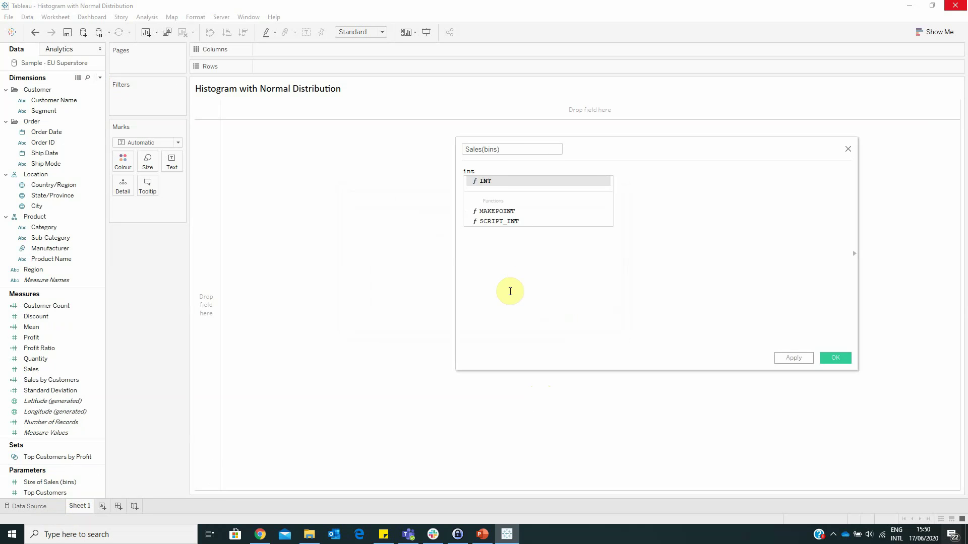
{"action": "type", "text": "(sale"}
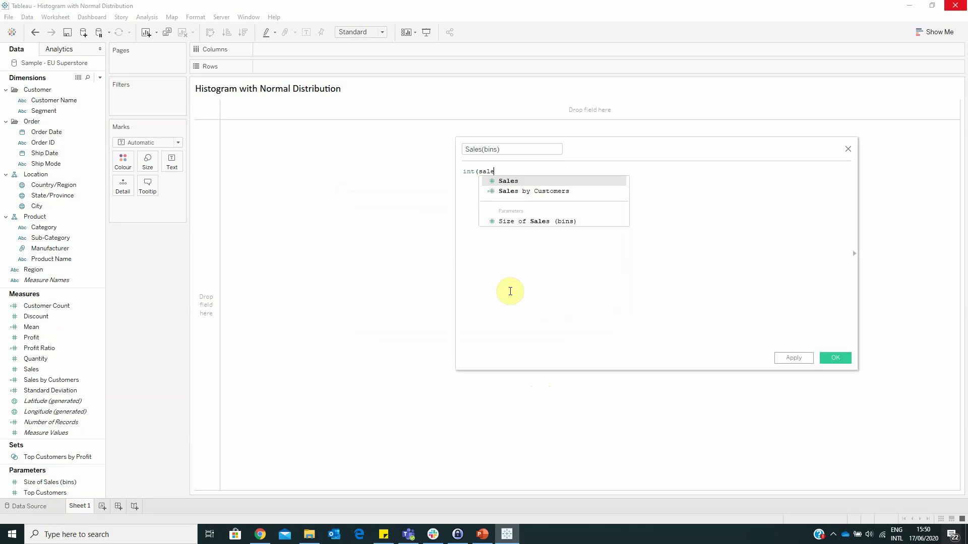
{"action": "key", "text": "Down"}
{"action": "key", "text": "Return"}
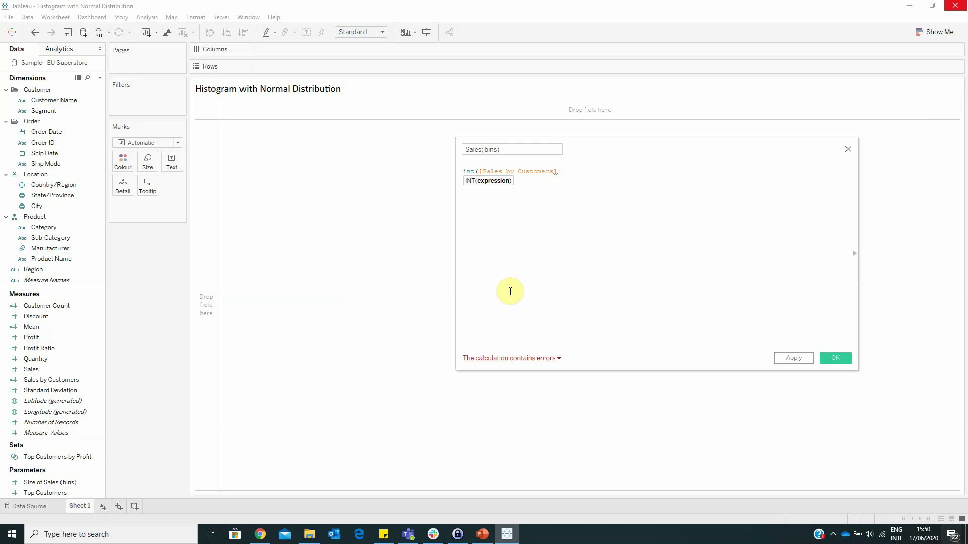
{"action": "type", "text": "/siz"}
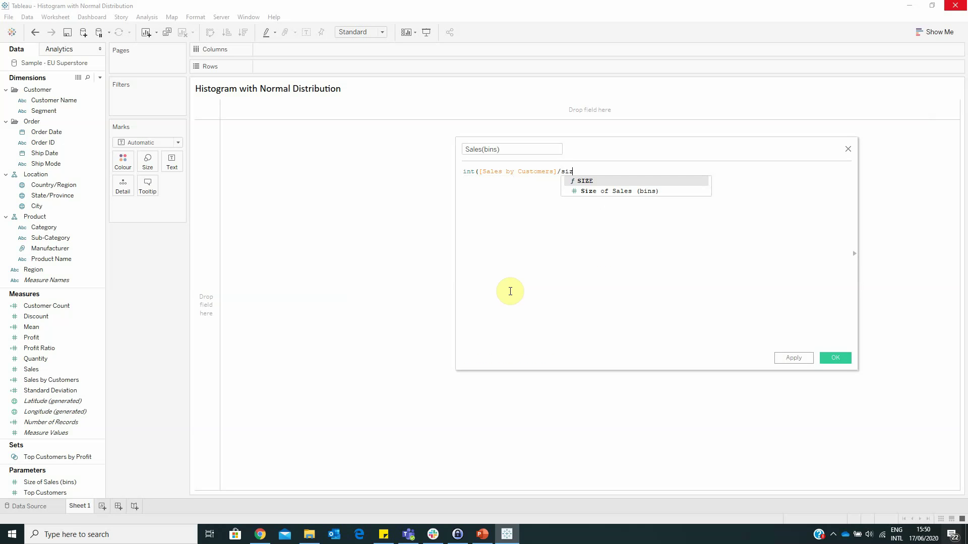
{"action": "key", "text": "Down"}
{"action": "key", "text": "Return"}
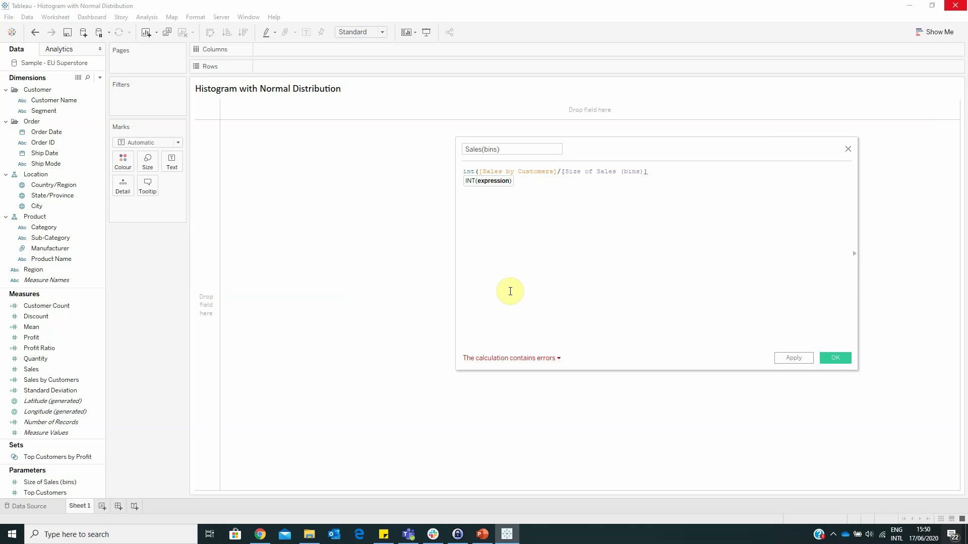
{"action": "type", "text": ")"}
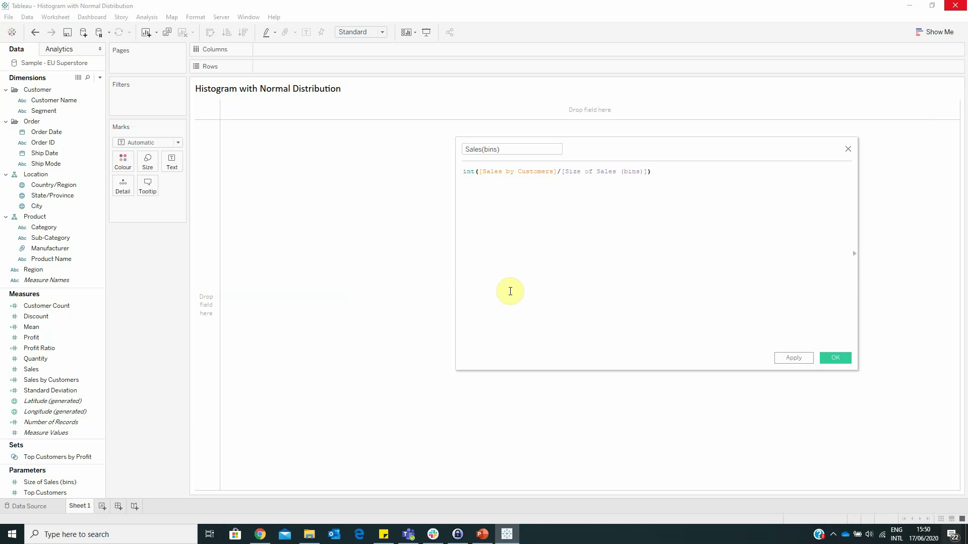
{"action": "type", "text": "*[Size of Sales (bins)]"}
{"action": "left_click", "coordinate": [833, 358]}
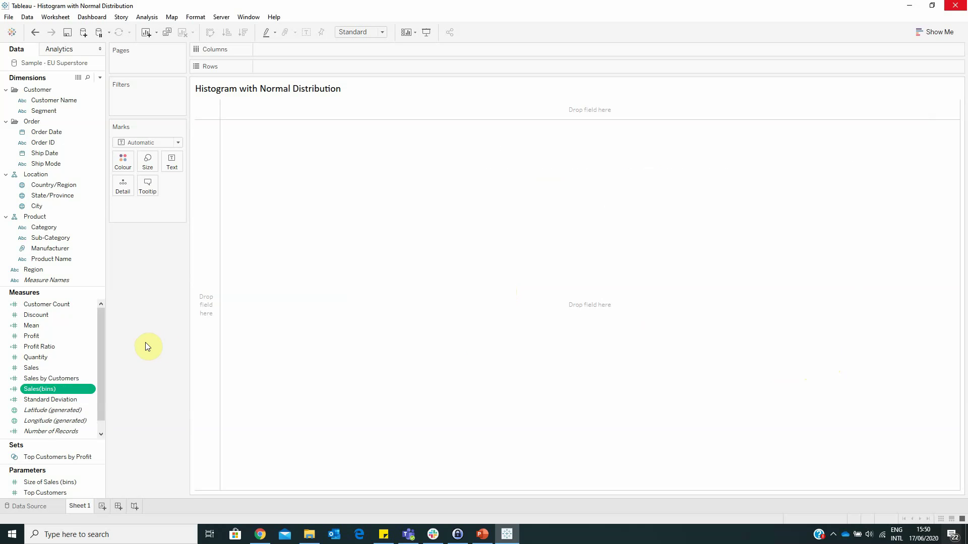
Start a 'Normal Curve' calculated field with the term 1/(MAX([Standard Deviation])*SQRT(2*PI())).
{"action": "left_click", "coordinate": [100, 77]}
{"action": "left_click", "coordinate": [67, 91]}
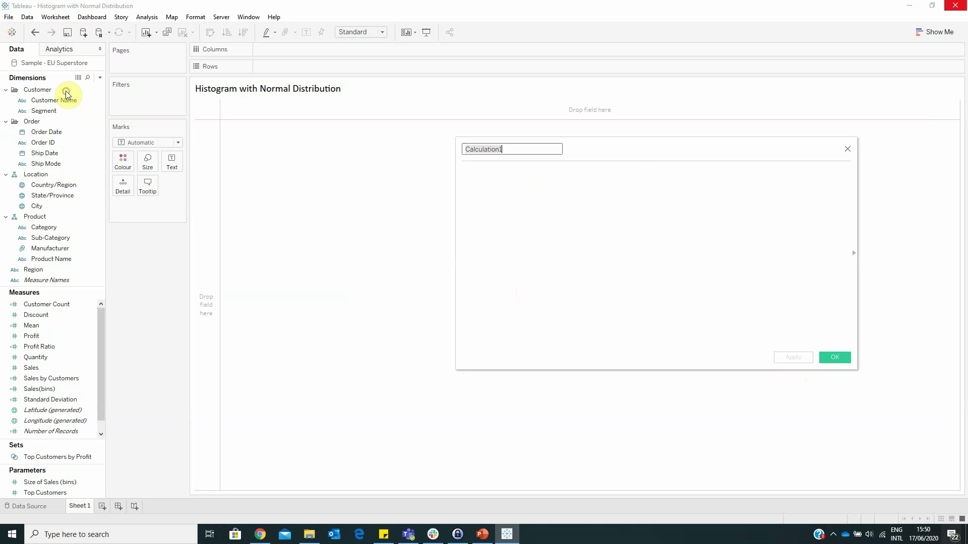
{"action": "type", "text": "Norma"}
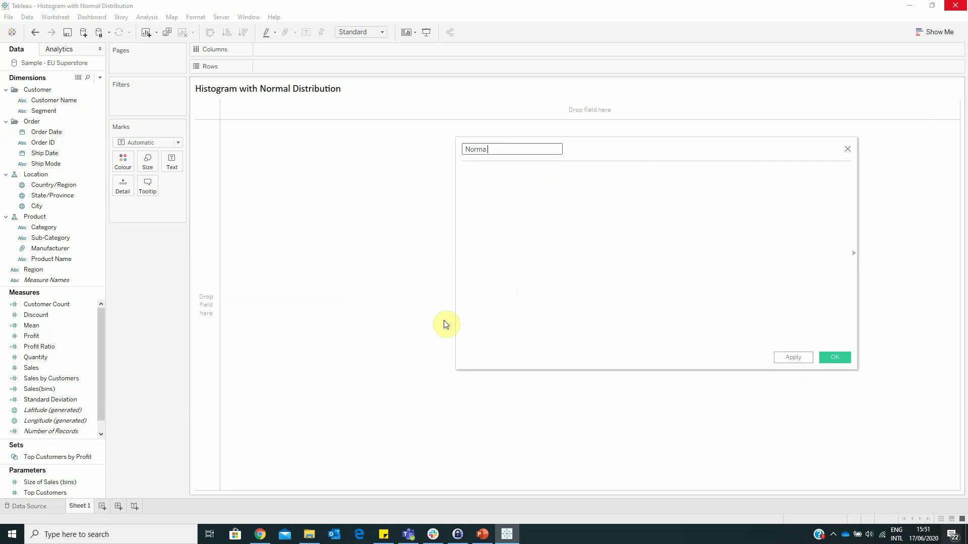
{"action": "type", "text": "l Curve"}
{"action": "key", "text": "Tab"}
{"action": "type", "text": "( "}
{"action": "type", "text": "1/"}
{"action": "type", "text": "max(stan"}
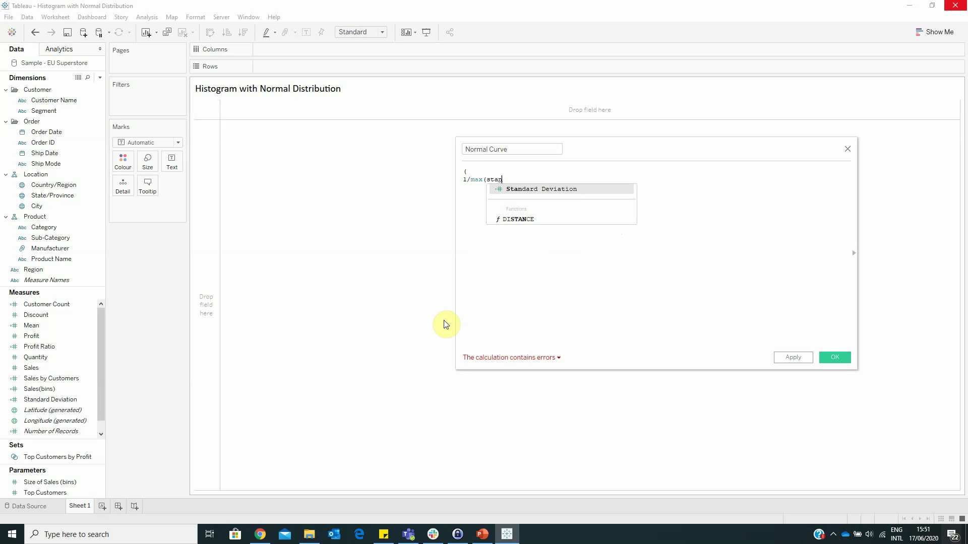
{"action": "key", "text": "Return"}
{"action": "type", "text": ")"}
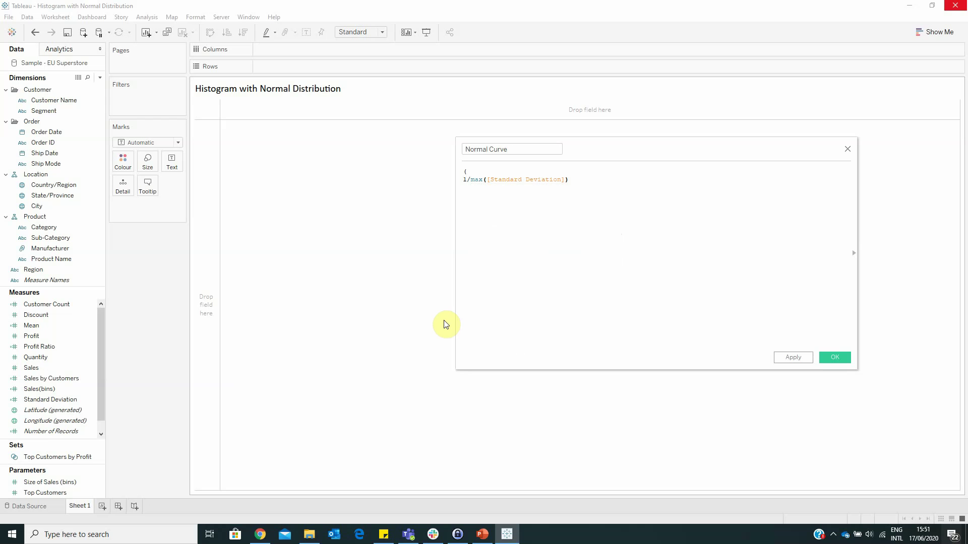
{"action": "type", "text": "*sqrt"}
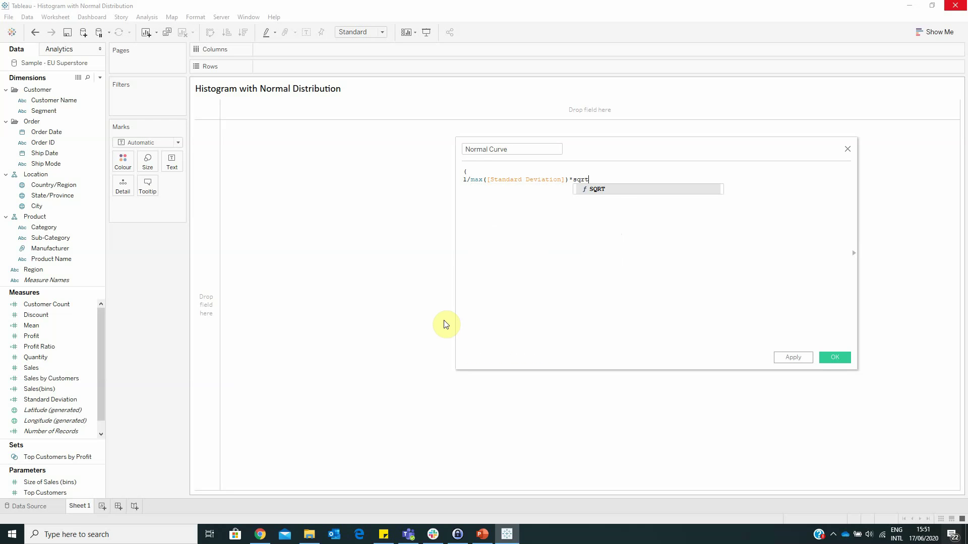
{"action": "key", "text": "Return"}
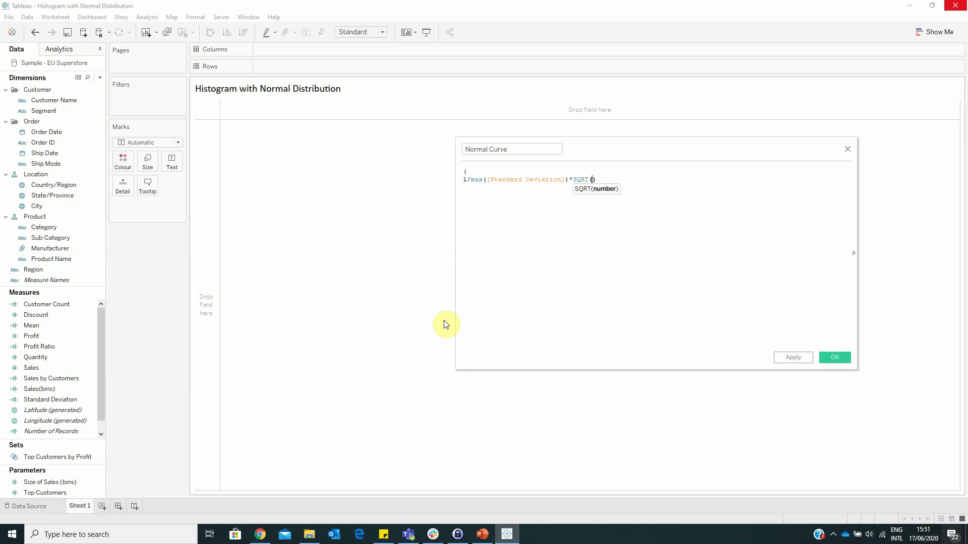
{"action": "type", "text": "2*"}
{"action": "type", "text": "pi"}
{"action": "key", "text": "Return"}
{"action": "key", "text": "Right"}
{"action": "key", "text": "Return"}
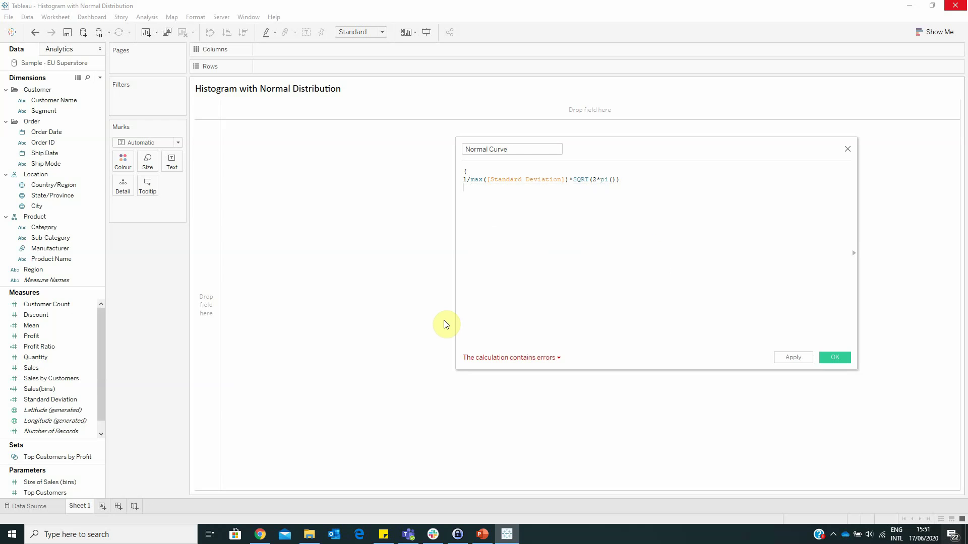
Multiply by EXP of -SQUARE(MAX([Sales(bins)])-MAX(mean)) in the Normal Curve formula.
{"action": "type", "text": ")"}
{"action": "type", "text": "*"}
{"action": "key", "text": "Return"}
{"action": "type", "text": "EXP"}
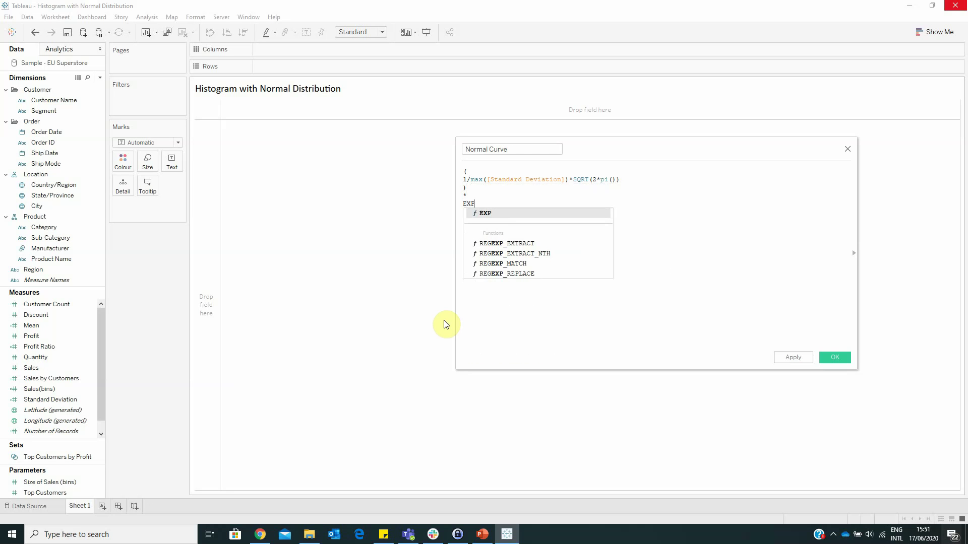
{"action": "key", "text": "Return"}
{"action": "key", "text": "BackSpace"}
{"action": "key", "text": "Return"}
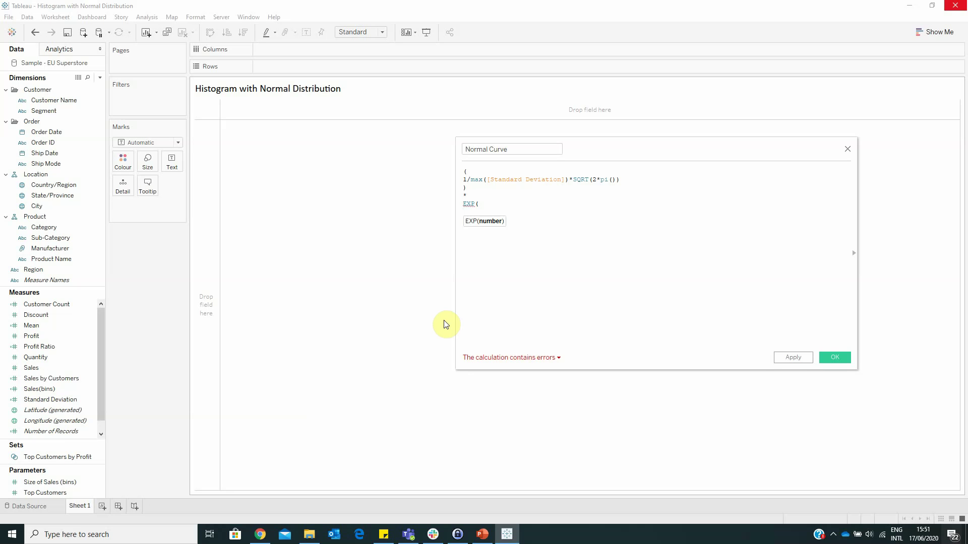
{"action": "type", "text": "-"}
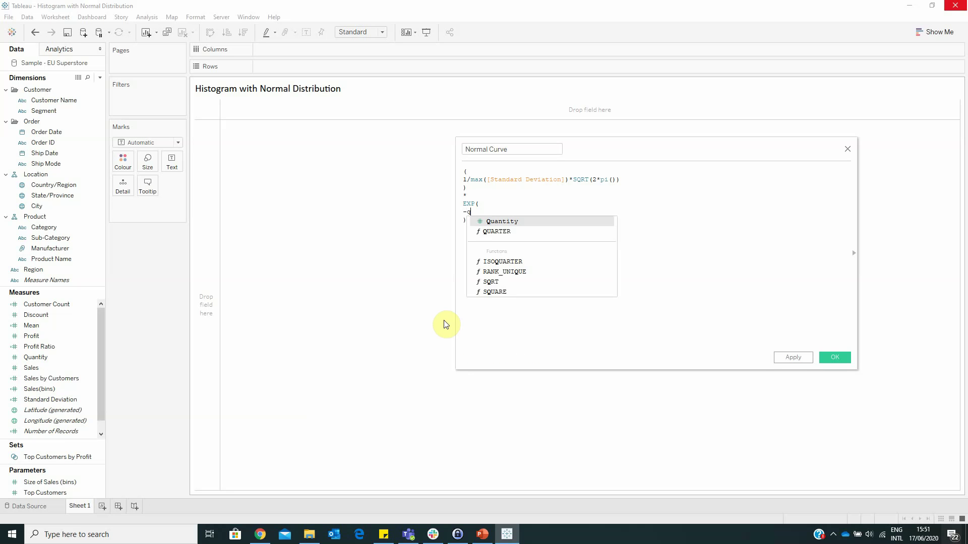
{"action": "type", "text": "square"}
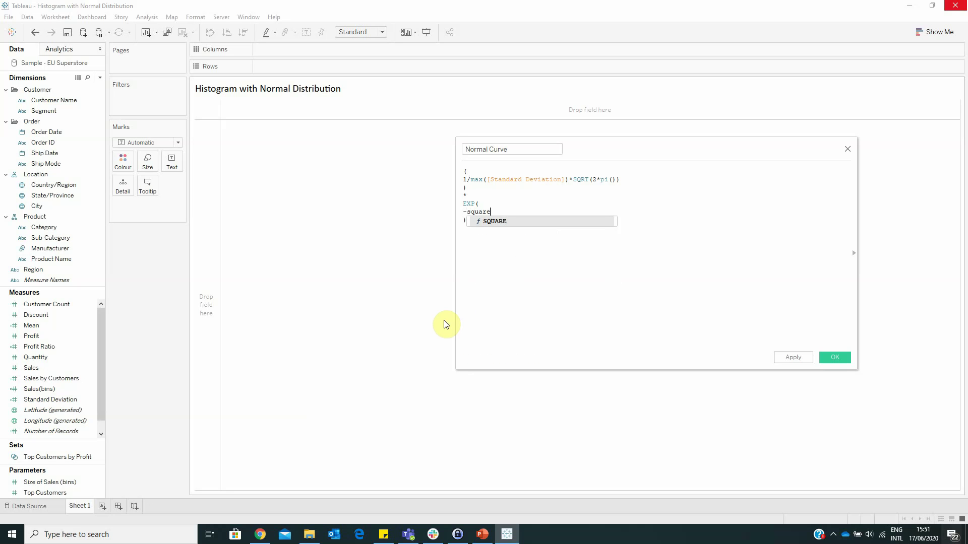
{"action": "type", "text": "(max"}
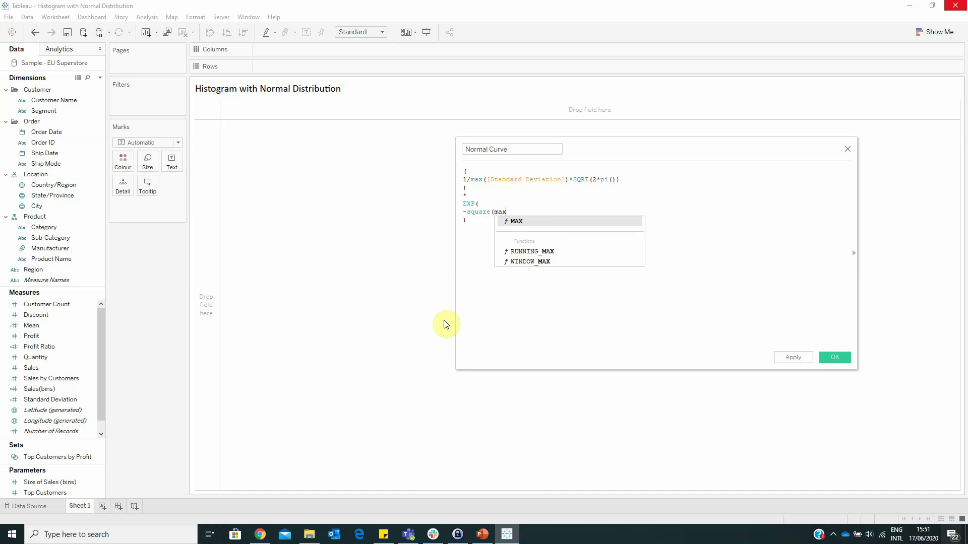
{"action": "type", "text": "([Sta"}
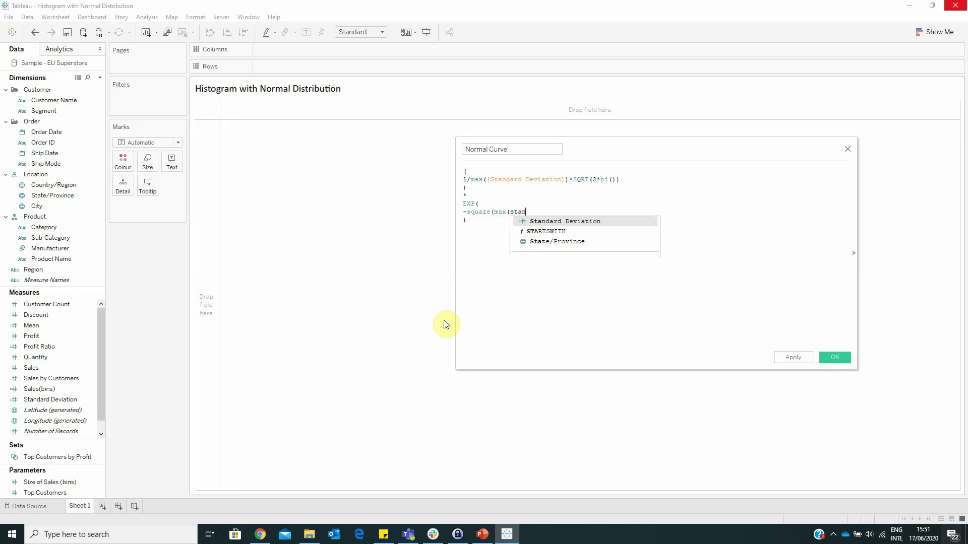
{"action": "key", "text": "Return"}
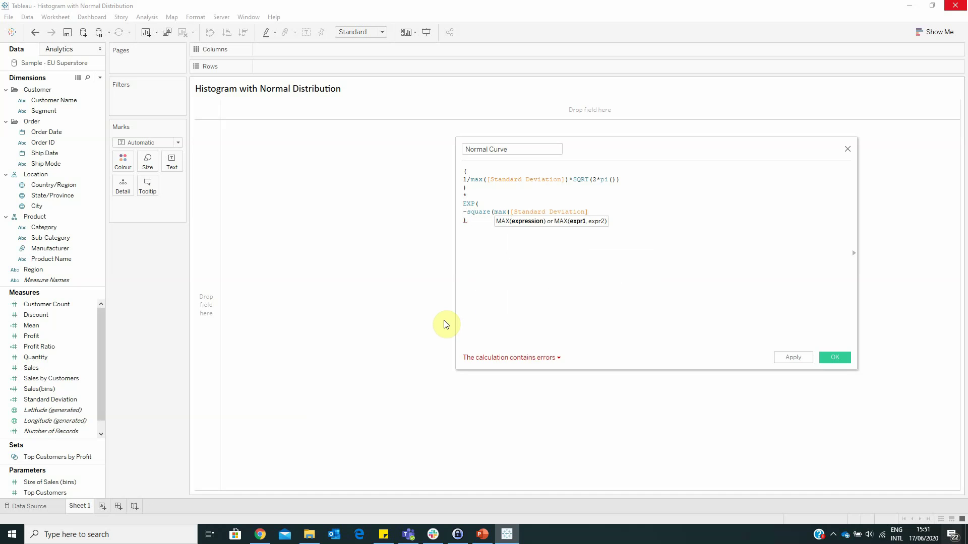
{"action": "key", "text": "BackSpace"}
{"action": "key", "text": "BackSpace"}
{"action": "key", "text": "BackSpace"}
{"action": "key", "text": "BackSpace"}
{"action": "key", "text": "BackSpace"}
{"action": "key", "text": "BackSpace"}
{"action": "key", "text": "BackSpace"}
{"action": "key", "text": "BackSpace"}
{"action": "key", "text": "BackSpace"}
{"action": "key", "text": "BackSpace"}
{"action": "key", "text": "BackSpace"}
{"action": "key", "text": "BackSpace"}
{"action": "key", "text": "BackSpace"}
{"action": "key", "text": "BackSpace"}
{"action": "key", "text": "BackSpace"}
{"action": "key", "text": "BackSpace"}
{"action": "key", "text": "BackSpace"}
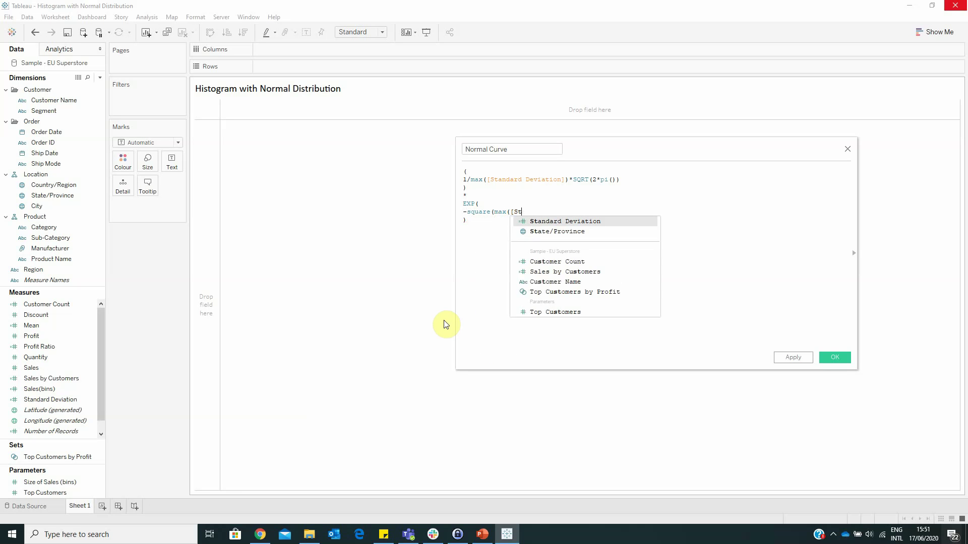
{"action": "key", "text": "BackSpace"}
{"action": "key", "text": "BackSpace"}
{"action": "type", "text": "sales"}
{"action": "key", "text": "Down"}
{"action": "key", "text": "Down"}
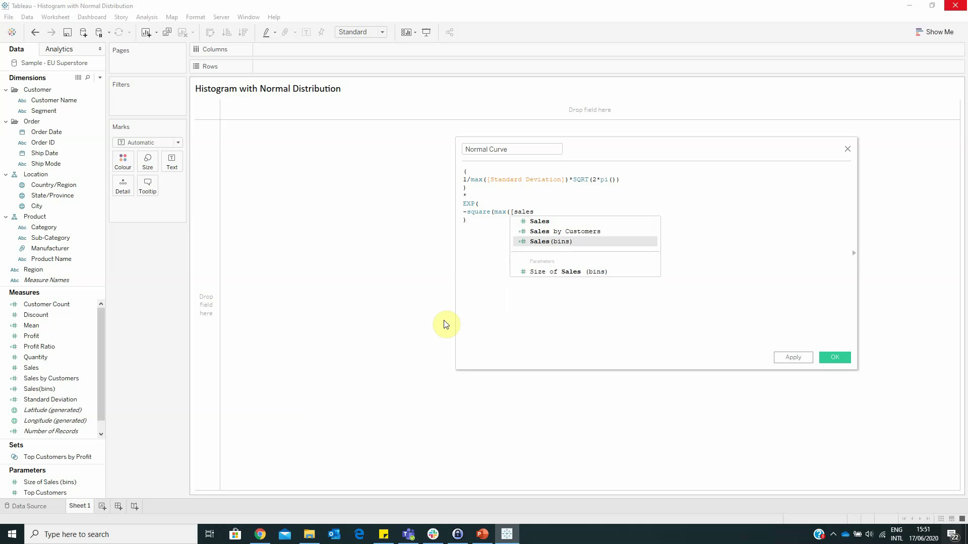
{"action": "key", "text": "Return"}
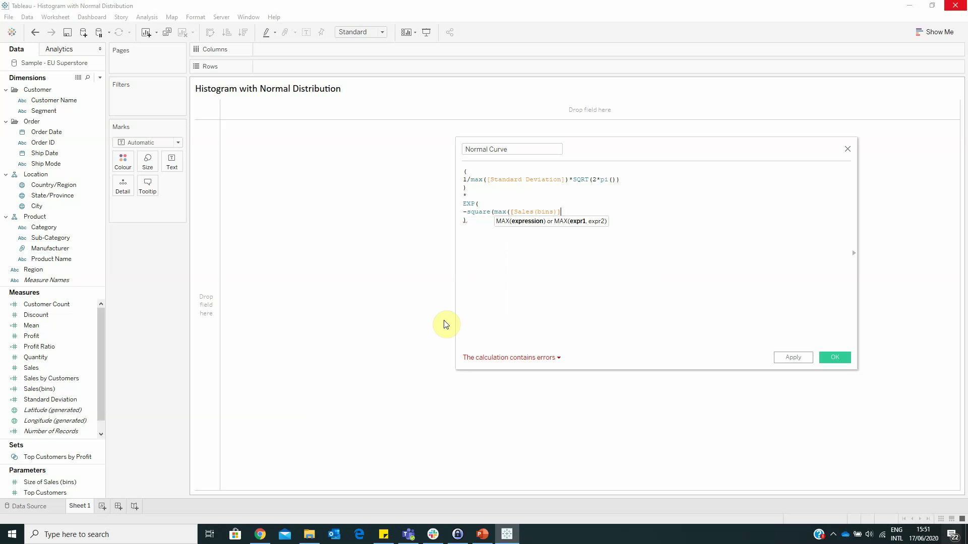
{"action": "type", "text": ")-max("}
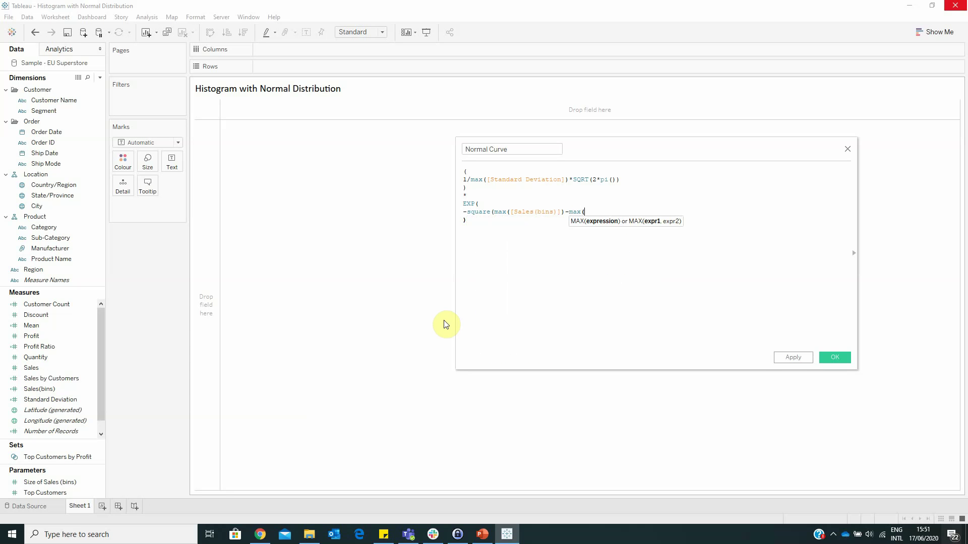
{"action": "type", "text": "mean))"}
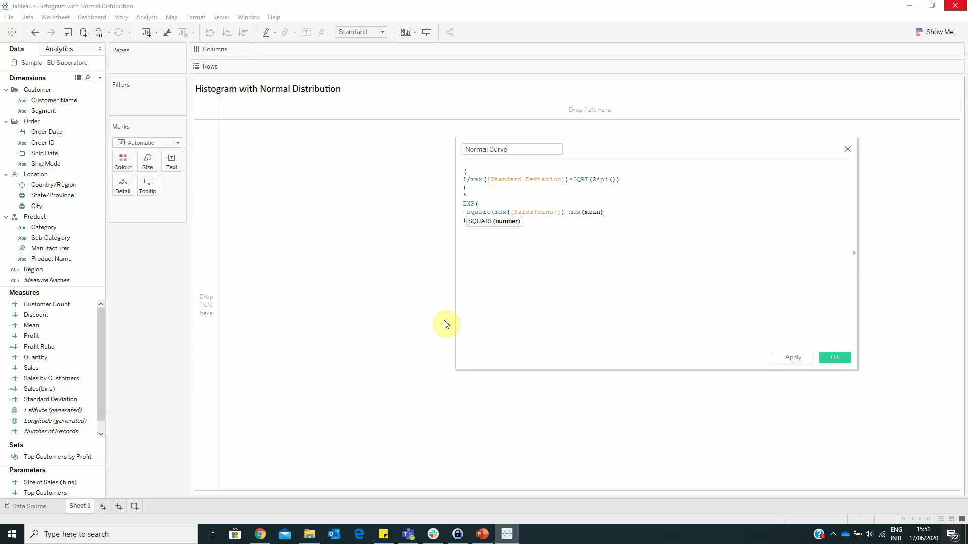
Divide the exponent by (2*SQUARE(MAX([Standard Deviation]))).
{"action": "key", "text": "Return"}
{"action": "type", "text": "/"}
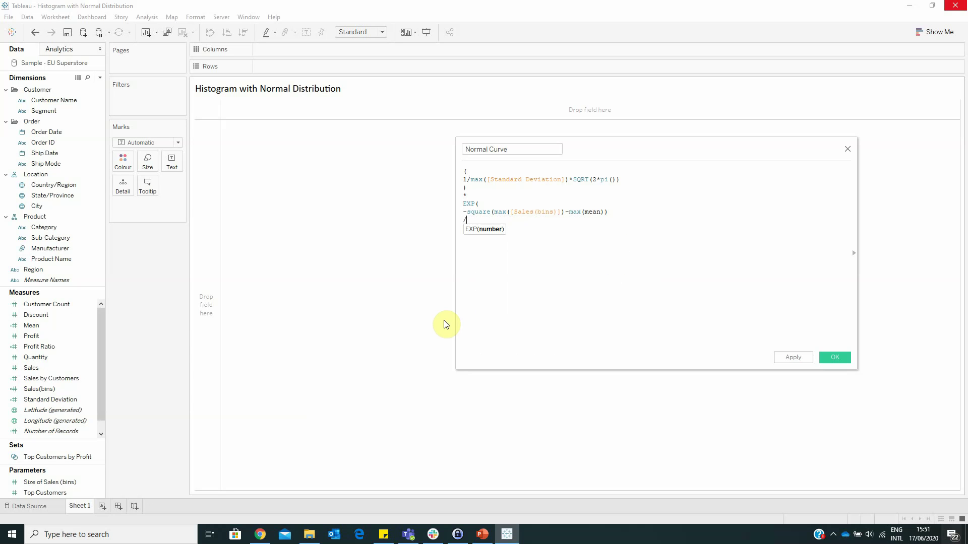
{"action": "key", "text": "Return"}
{"action": "type", "text": "("}
{"action": "key", "text": "Return"}
{"action": "type", "text": ")"}
{"action": "key", "text": "Up"}
{"action": "type", "text": "2*a"}
{"action": "key", "text": "BackSpace"}
{"action": "type", "text": "sq"}
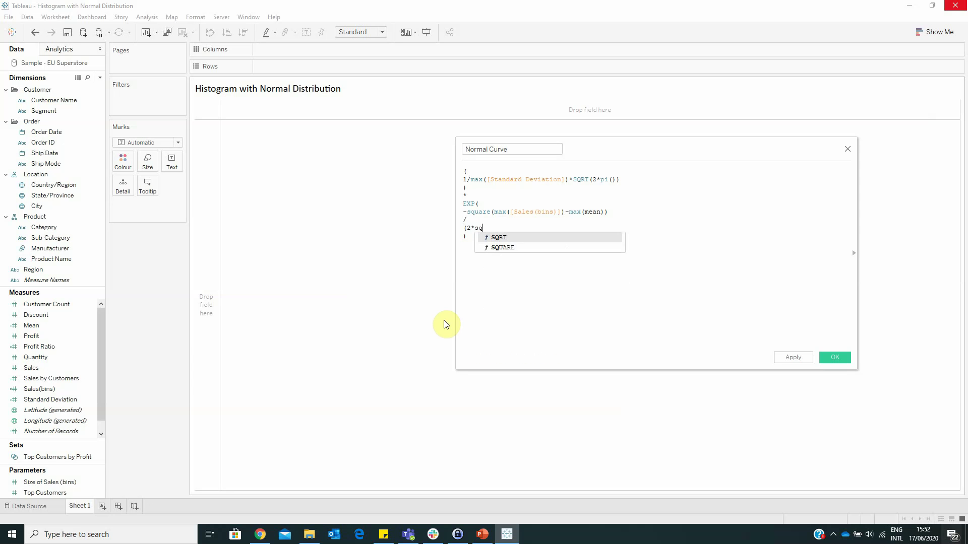
{"action": "type", "text": "uare"}
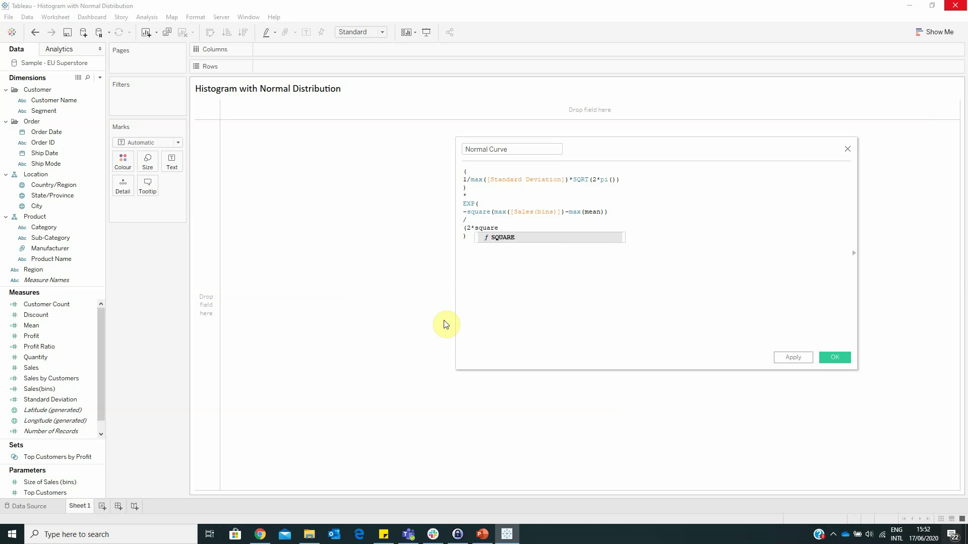
{"action": "key", "text": "Return"}
{"action": "type", "text": "max"}
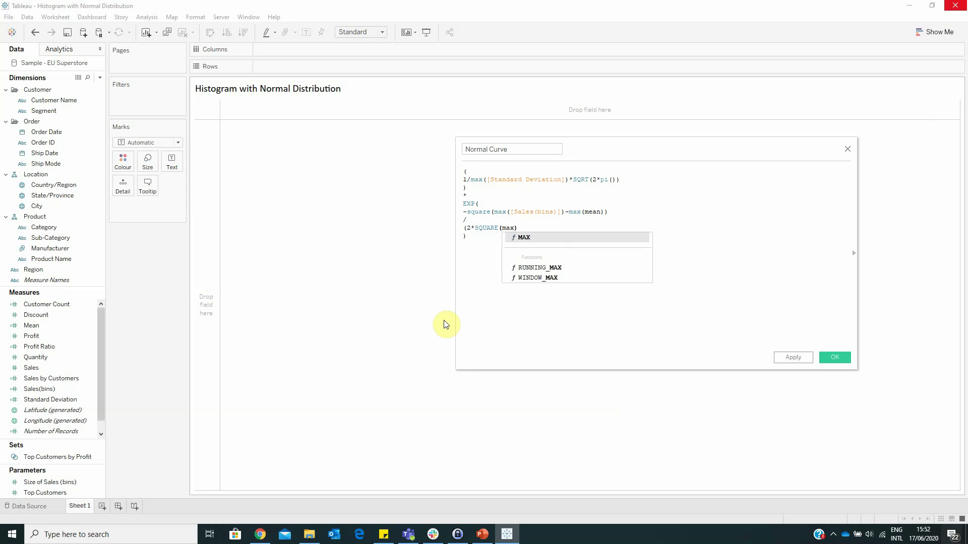
{"action": "type", "text": "(st"}
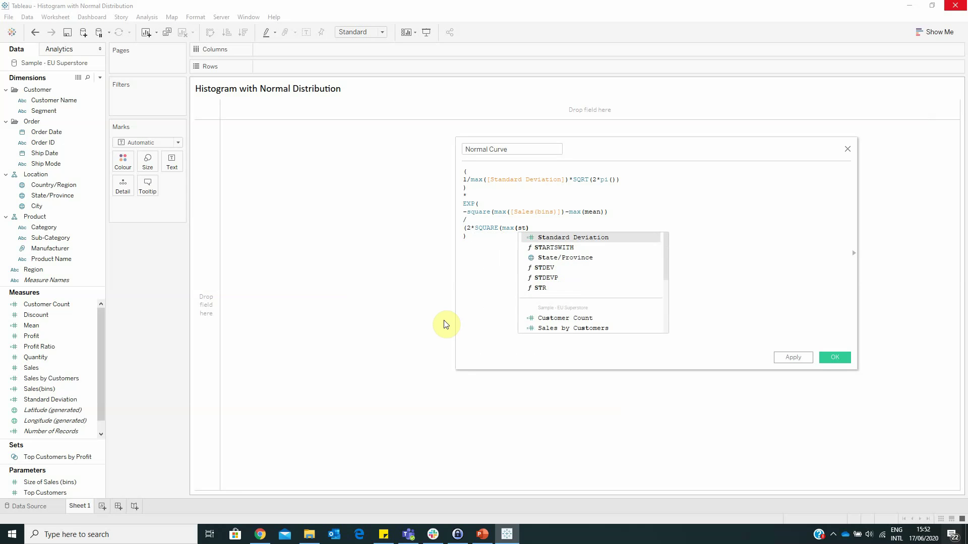
{"action": "key", "text": "Return"}
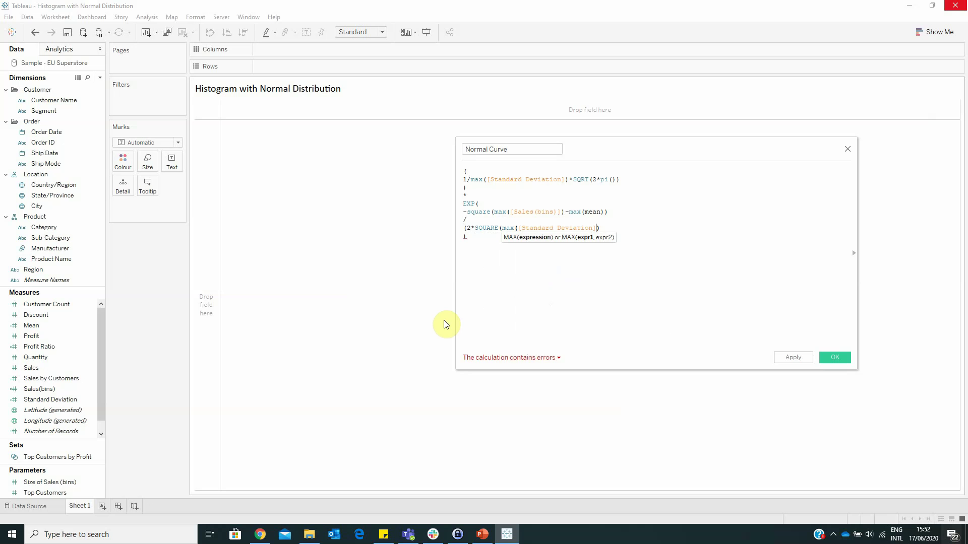
{"action": "type", "text": "))"}
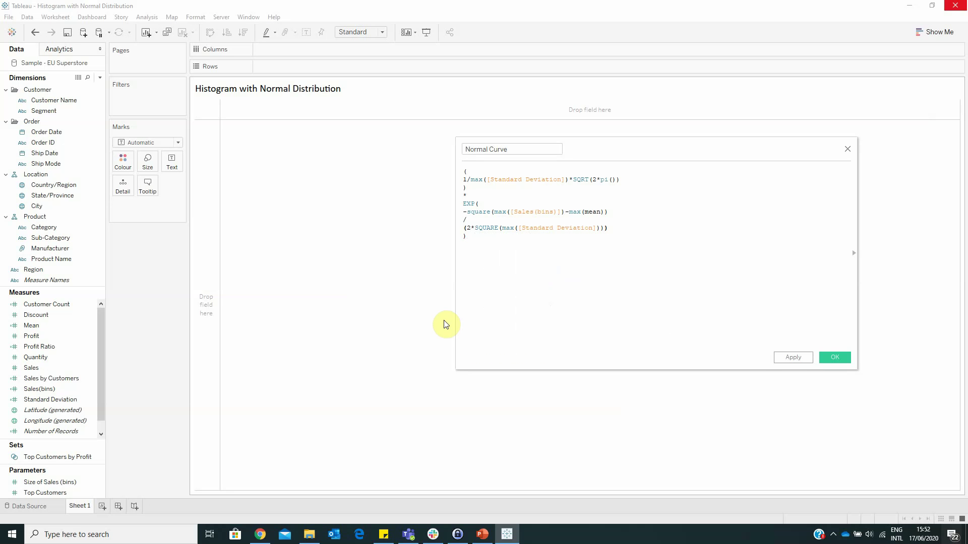
{"action": "key", "text": "Delete"}
{"action": "key", "text": "Return"}
{"action": "type", "text": ")"}
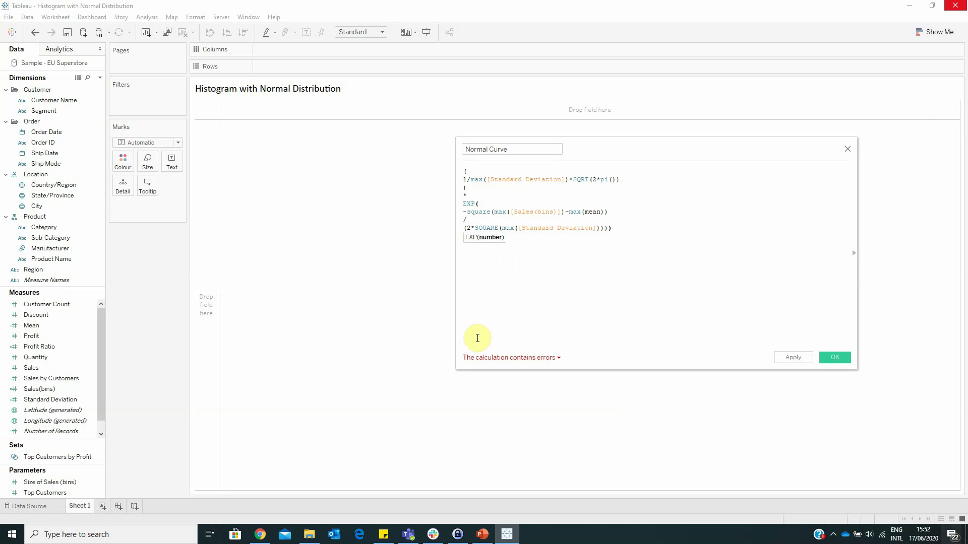
Fix the mismatched parentheses, replace mean with the [Mean] field, and save Normal Curve.
{"action": "left_click", "coordinate": [519, 359]}
{"action": "left_click", "coordinate": [496, 242]}
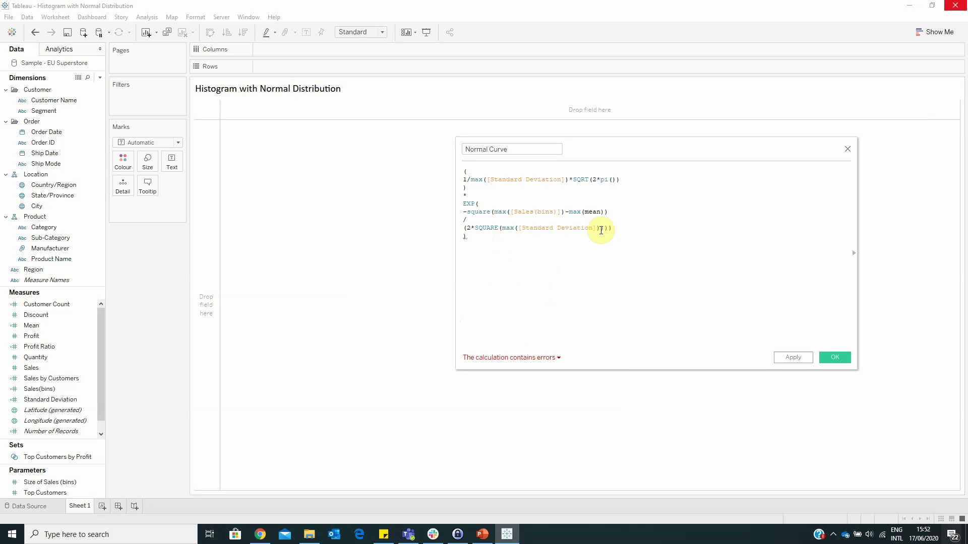
{"action": "key", "text": "BackSpace"}
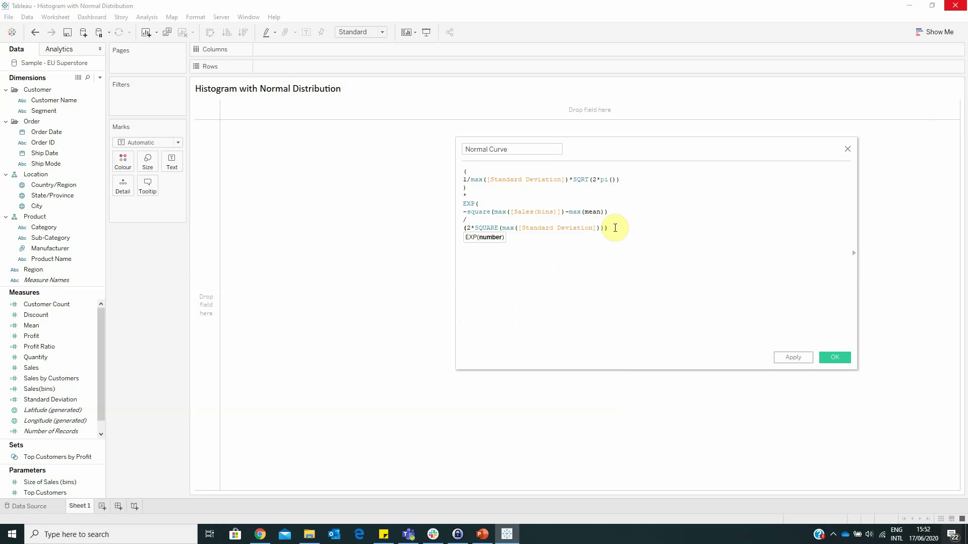
{"action": "key", "text": "BackSpace"}
{"action": "key", "text": "Return"}
{"action": "type", "text": ")"}
{"action": "key", "text": "BackSpace"}
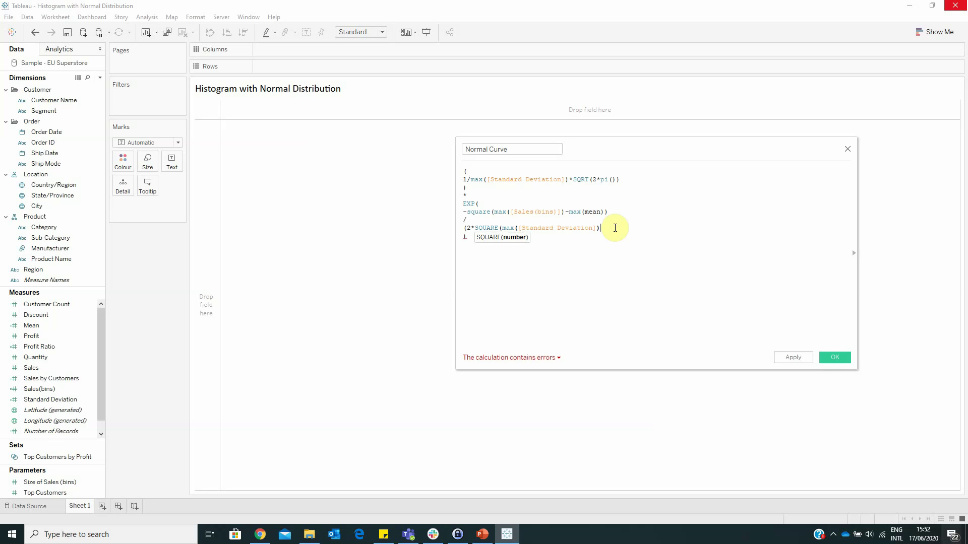
{"action": "type", "text": "))"}
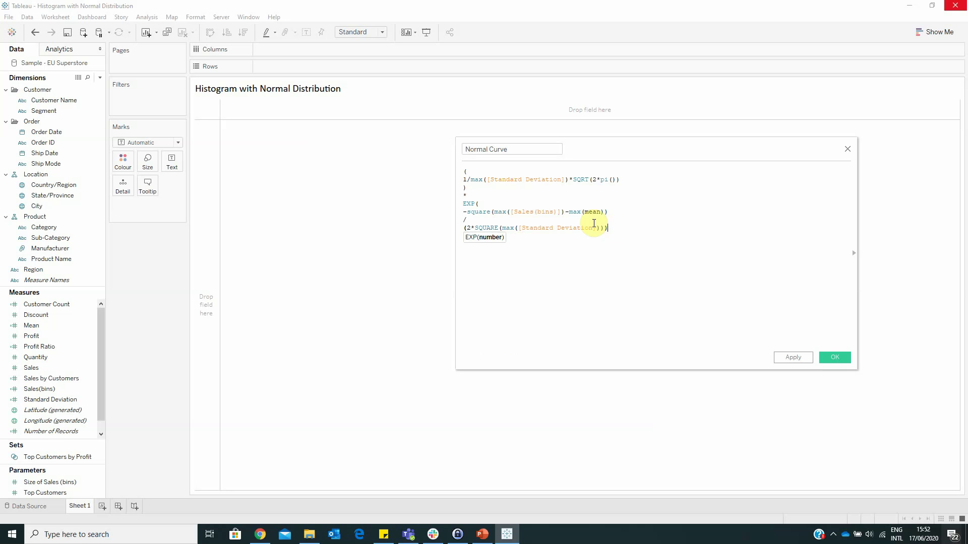
{"action": "double_click", "coordinate": [593, 210]}
{"action": "type", "text": "Me"}
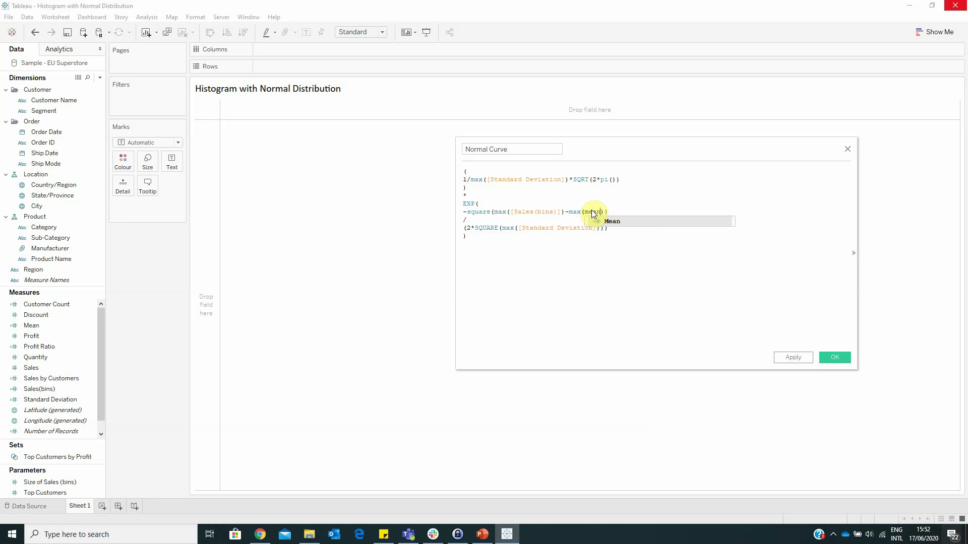
{"action": "key", "text": "Return"}
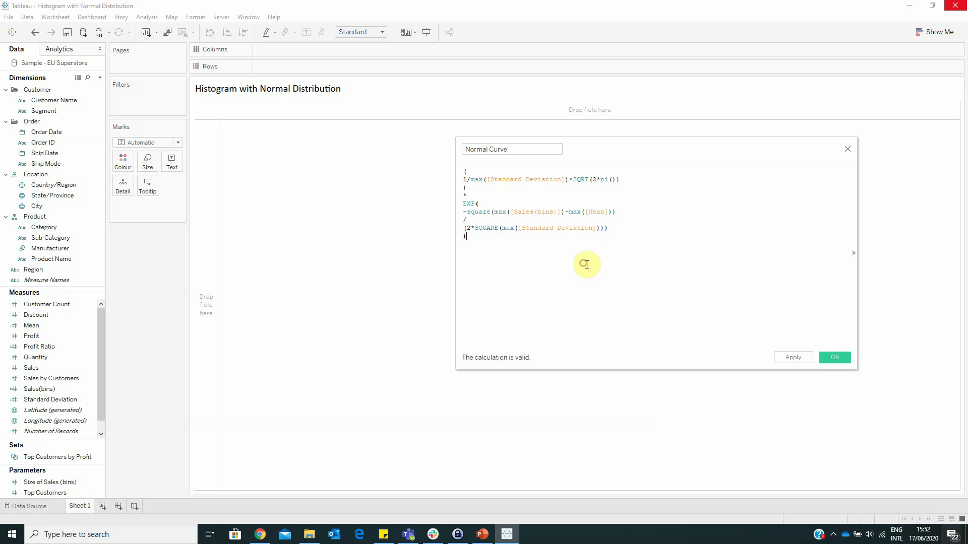
{"action": "left_click", "coordinate": [837, 357]}
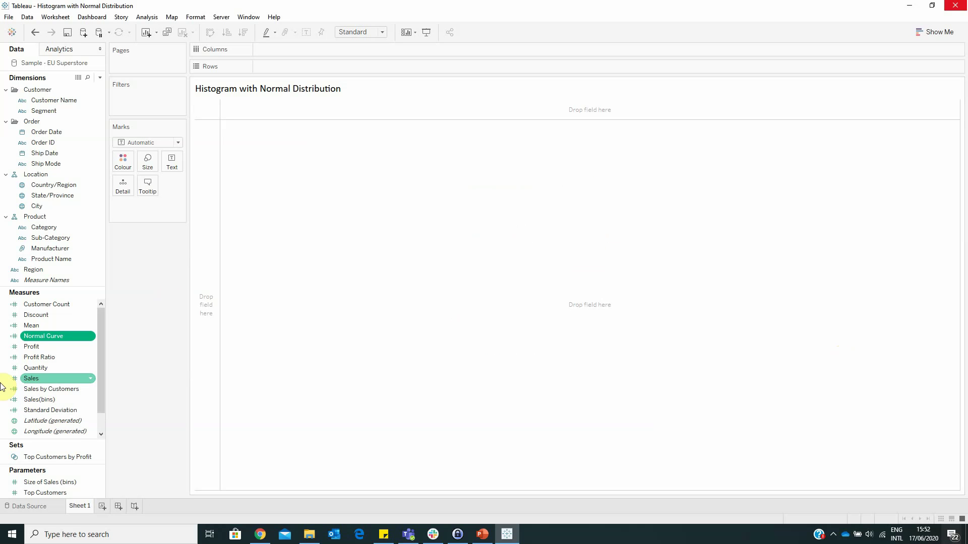
Chart Customer Count per Sales(bins) as bars, with Sales(bins) on Columns and Customer Count on Rows.
{"action": "mouse_move", "coordinate": [34, 399]}
{"action": "left_mouse_down"}
{"action": "mouse_move", "coordinate": [34, 254]}
{"action": "mouse_move", "coordinate": [40, 285]}
{"action": "mouse_move", "coordinate": [311, 51]}
{"action": "left_mouse_up"}
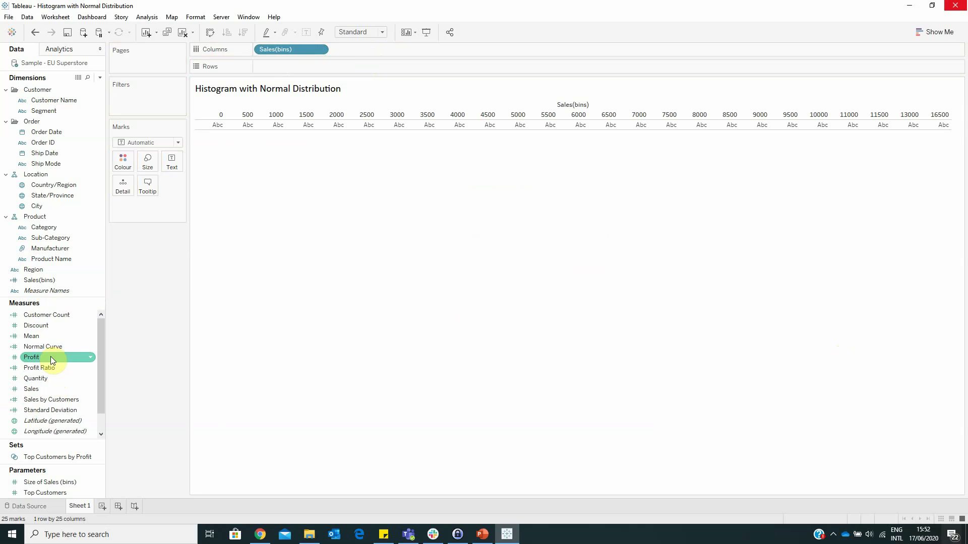
{"action": "left_click_drag", "start_coordinate": [53, 317], "coordinate": [313, 71]}
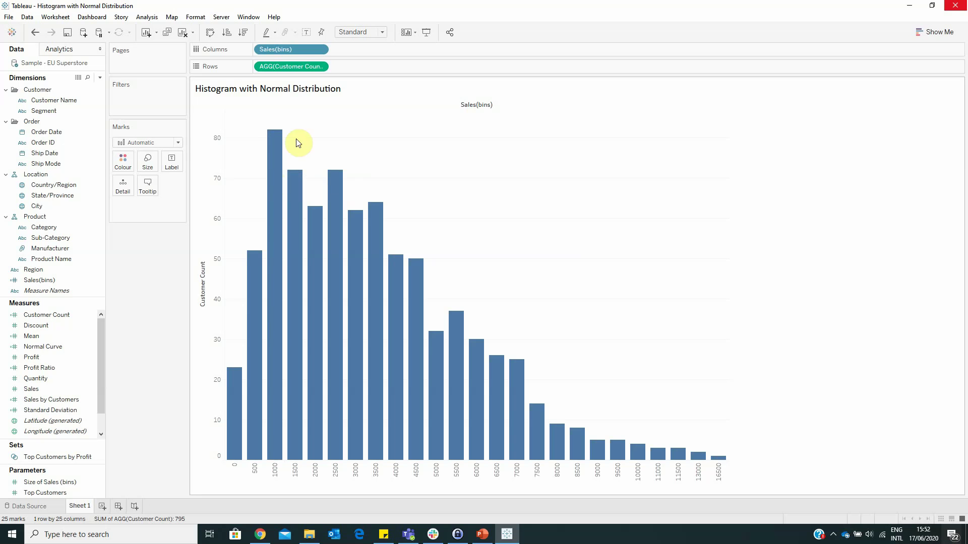
{"action": "left_click", "coordinate": [159, 144]}
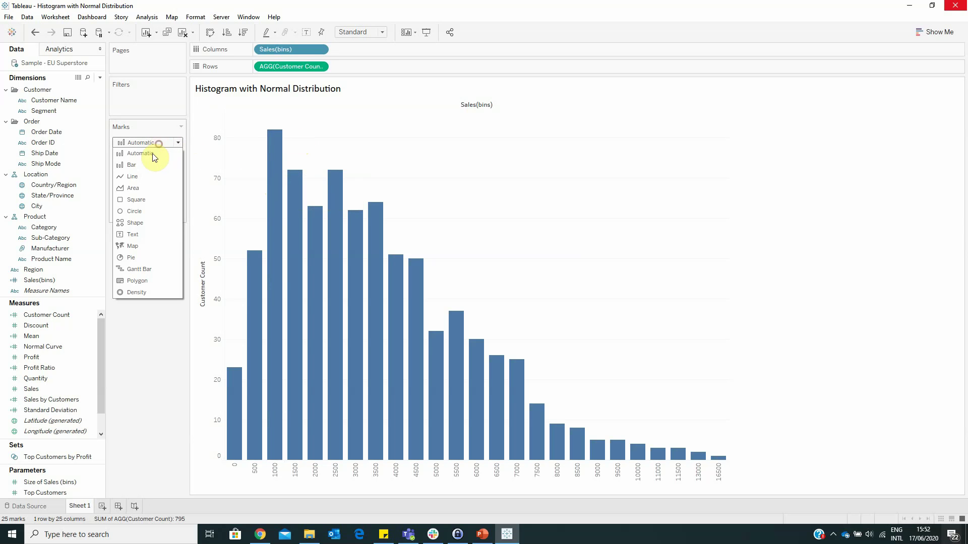
{"action": "left_click", "coordinate": [147, 163]}
{"action": "left_click", "coordinate": [78, 413]}
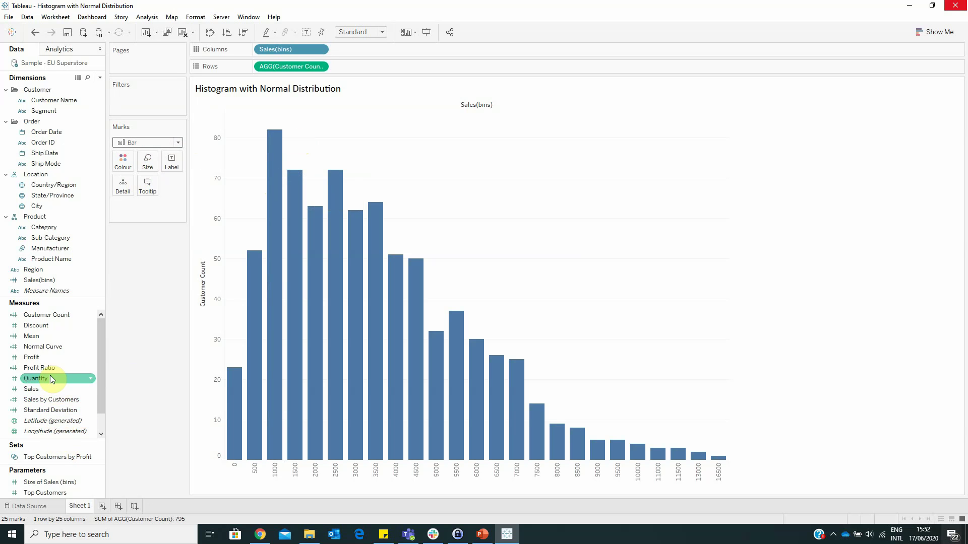
Add Normal Curve to Rows and set its mark type to Line.
{"action": "left_click_drag", "start_coordinate": [50, 349], "coordinate": [376, 68]}
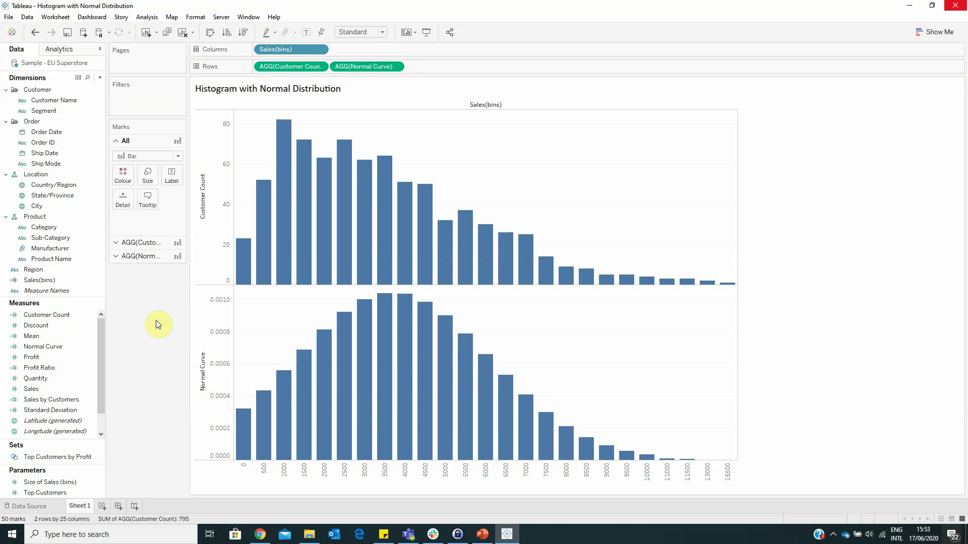
{"action": "left_click", "coordinate": [160, 257]}
{"action": "left_click", "coordinate": [146, 183]}
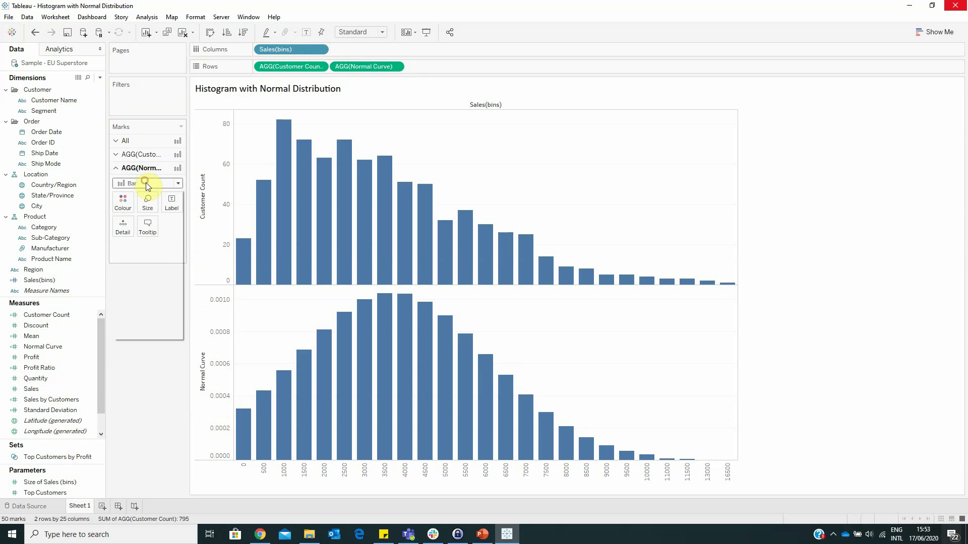
{"action": "left_click", "coordinate": [140, 216]}
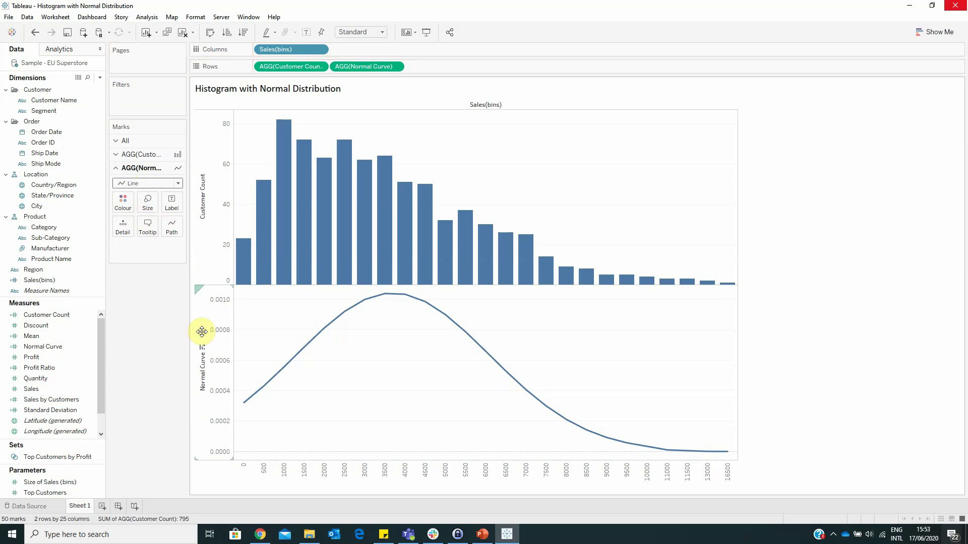
Put Normal Curve on a dual axis with the histogram and hide its right-hand axis header.
{"action": "right_click", "coordinate": [215, 346]}
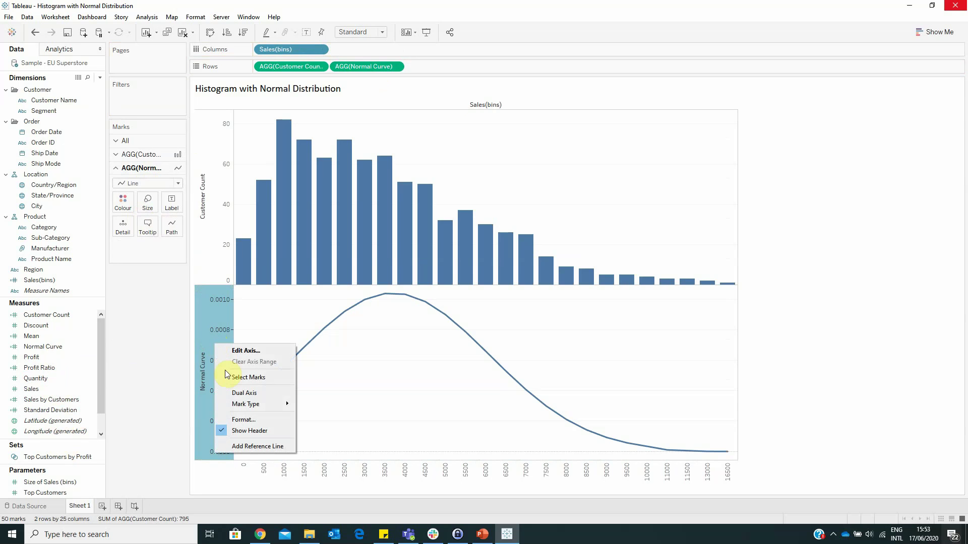
{"action": "left_click", "coordinate": [234, 394]}
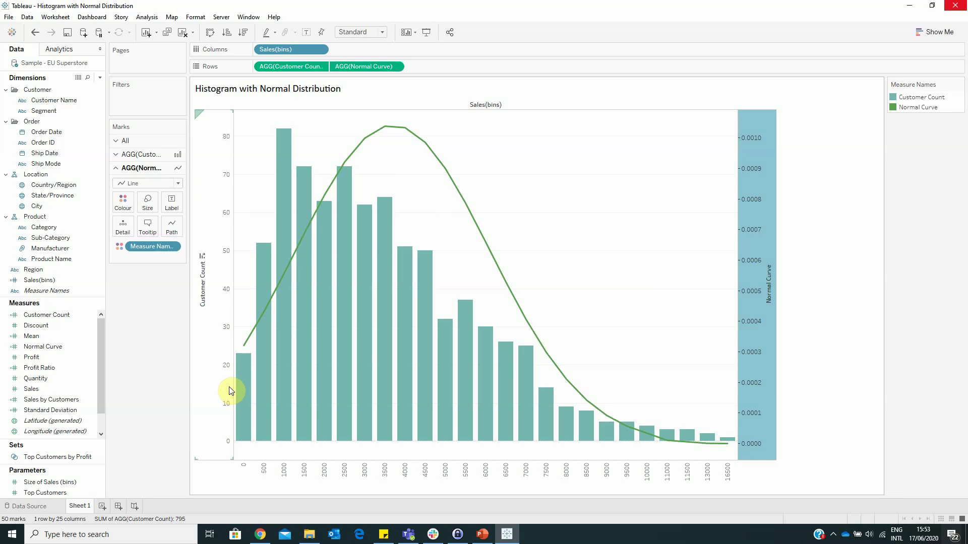
{"action": "right_click", "coordinate": [754, 291]}
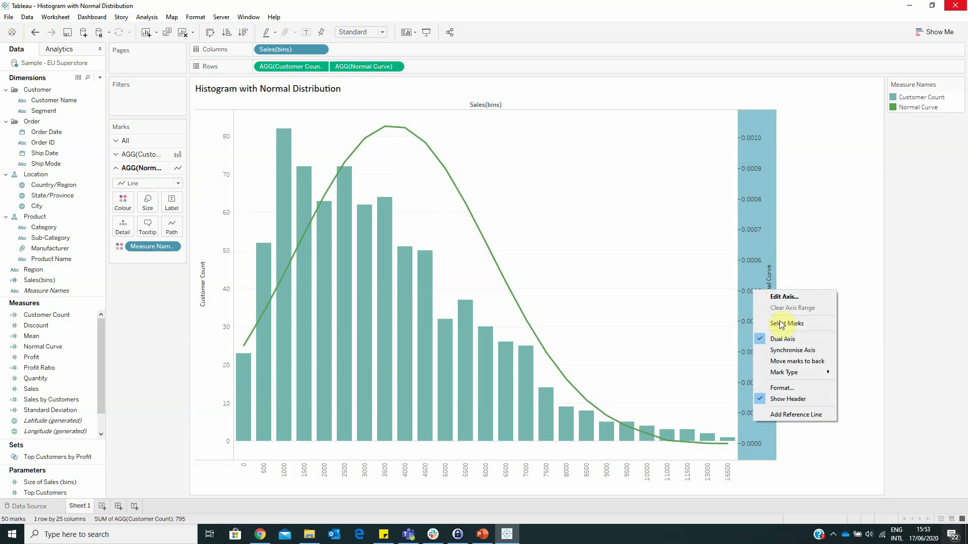
{"action": "left_click", "coordinate": [789, 398]}
Fit the chart to Entire View, colour Normal Curve red and Customer Count bars grey.
{"action": "left_click", "coordinate": [353, 32]}
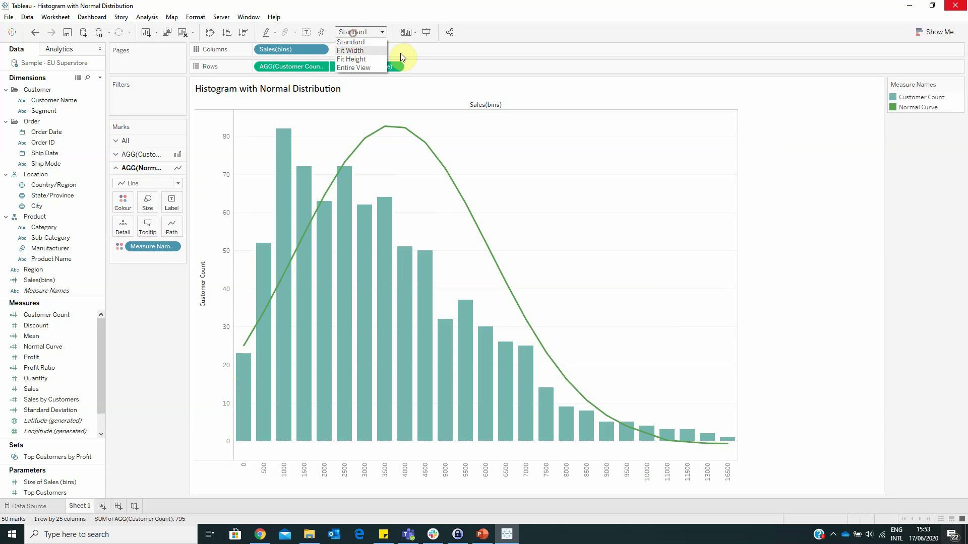
{"action": "left_click", "coordinate": [357, 68]}
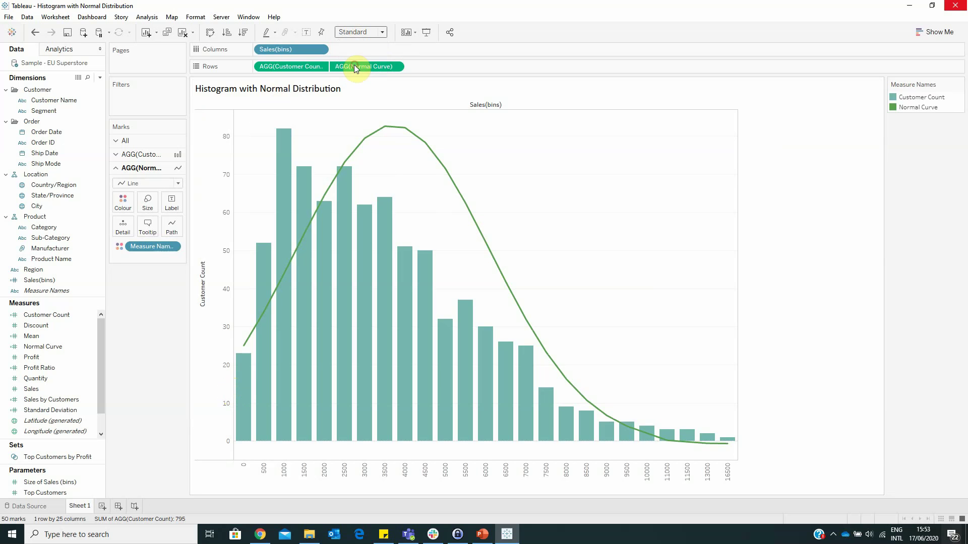
{"action": "left_click", "coordinate": [960, 84]}
{"action": "left_click", "coordinate": [852, 95]}
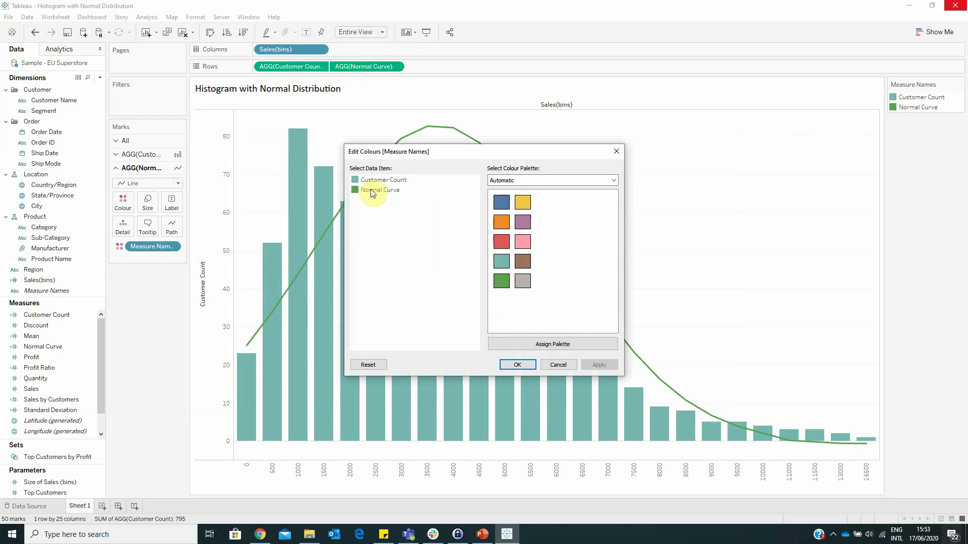
{"action": "left_click", "coordinate": [501, 243]}
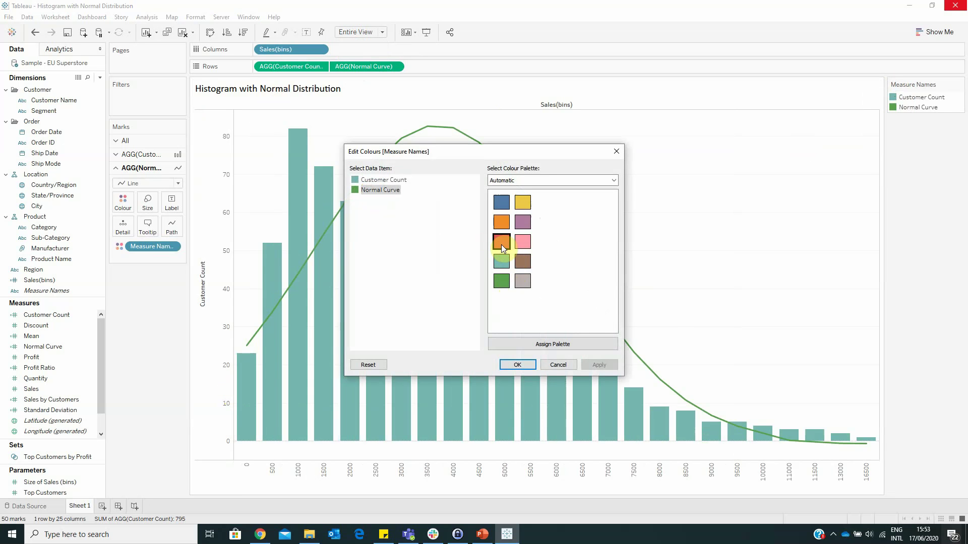
{"action": "left_click", "coordinate": [395, 179]}
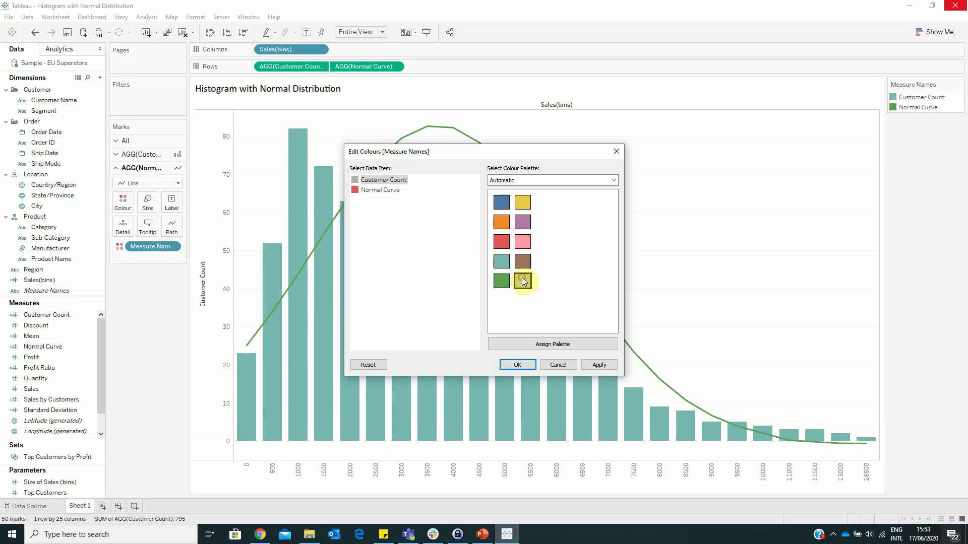
{"action": "left_click", "coordinate": [520, 366]}
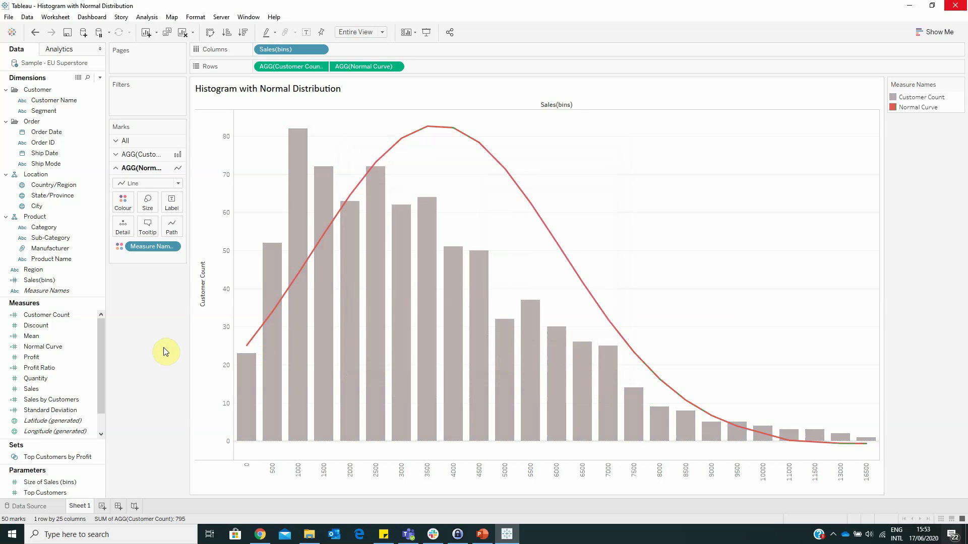
Delete the Normal Curve line from the All-marks tooltip, leaving only Sales (bins) and Customer Count.
{"action": "left_click", "coordinate": [126, 140]}
{"action": "left_click", "coordinate": [147, 199]}
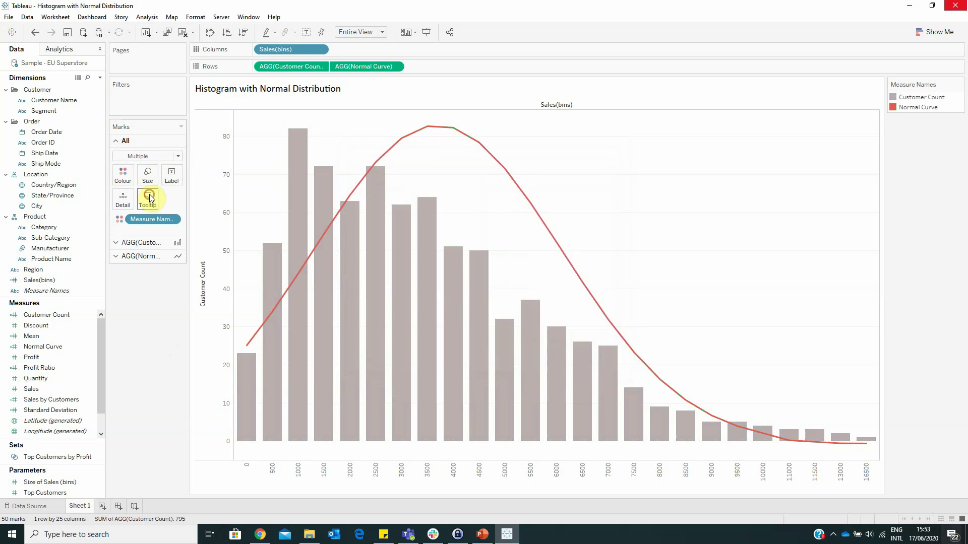
{"action": "left_click", "coordinate": [655, 239]}
{"action": "left_click_drag", "start_coordinate": [663, 229], "coordinate": [501, 223]}
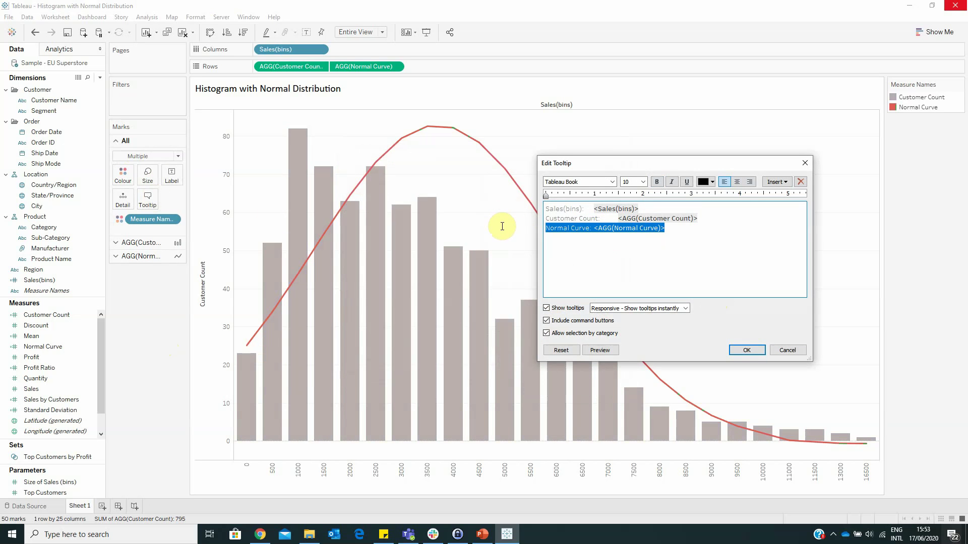
{"action": "key", "text": "Delete"}
{"action": "left_click", "coordinate": [755, 352]}
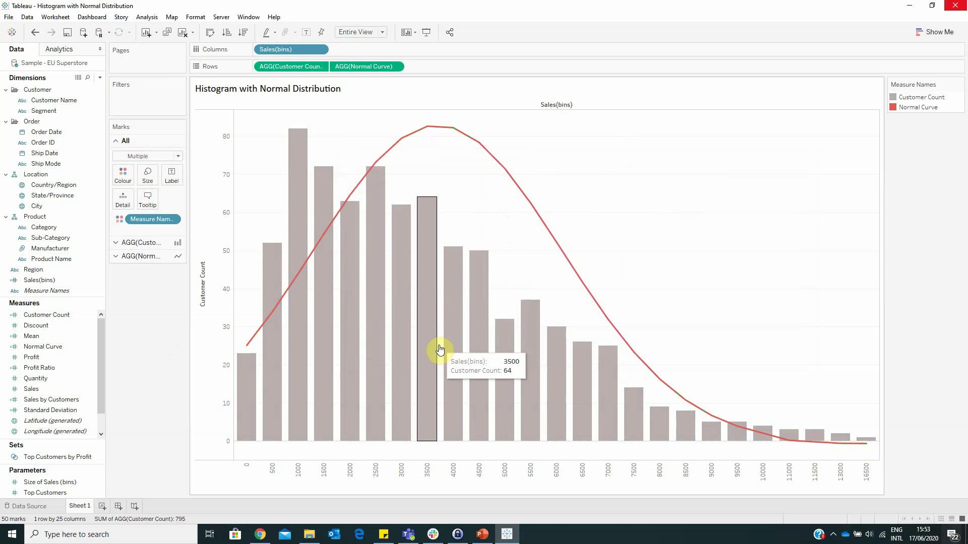